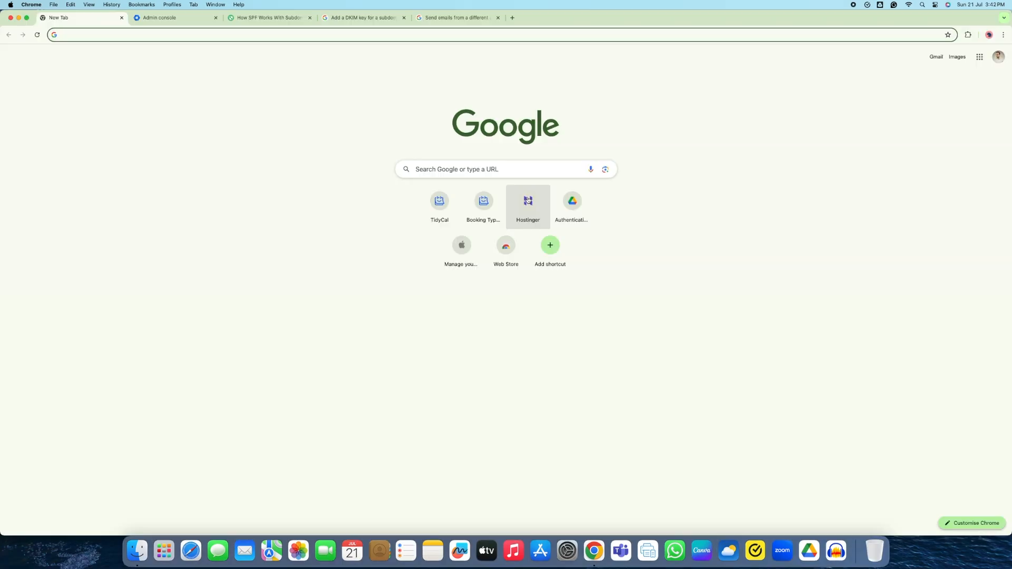
# Load the hostinger.in website in the browser
pyautogui.write('hostinger.in')
pyautogui.press('Return')
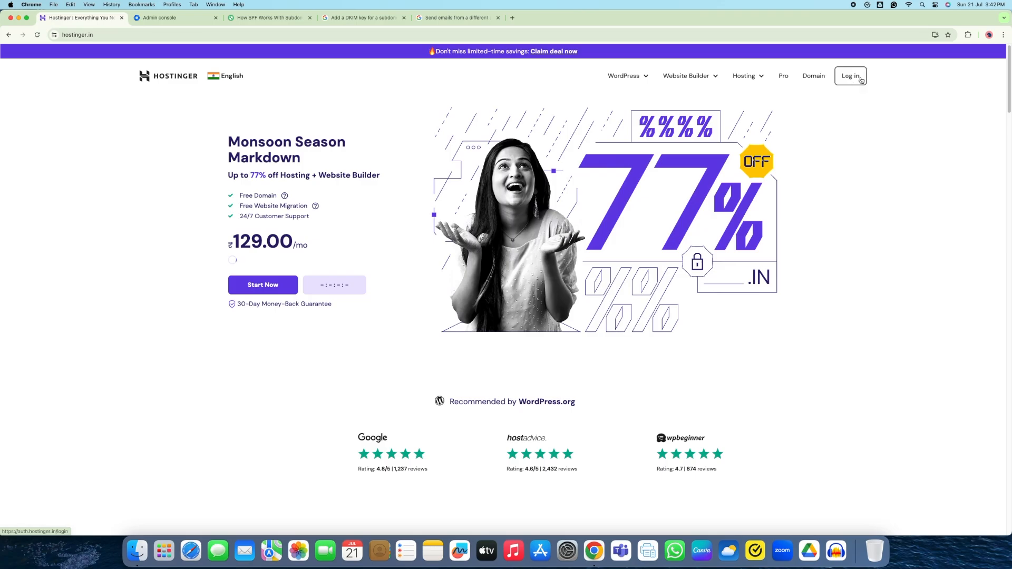
# Log in to hPanel and reach the Subdomains page of the cerberuscars.com website dashboard
pyautogui.click(861, 78)
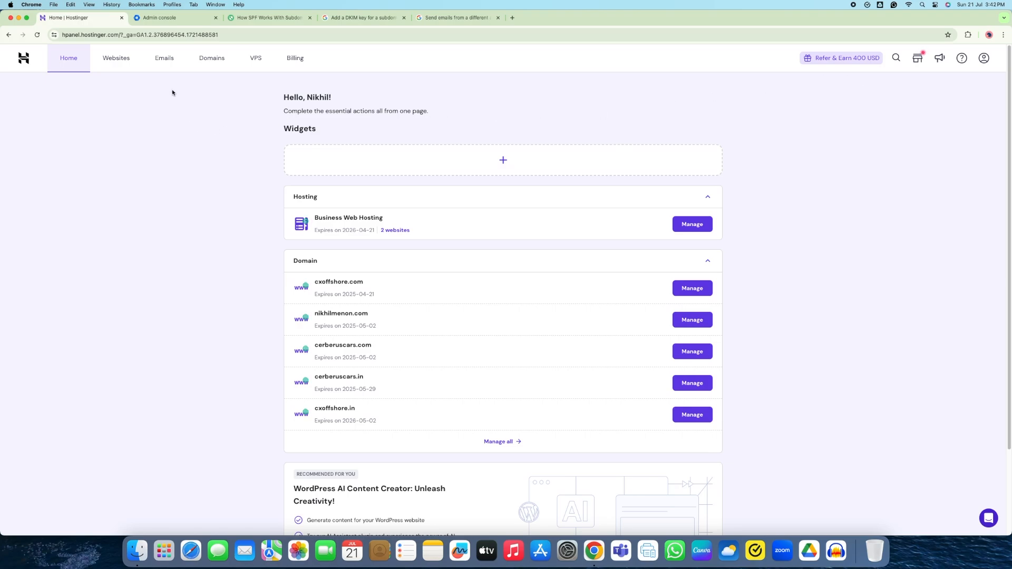
pyautogui.click(121, 59)
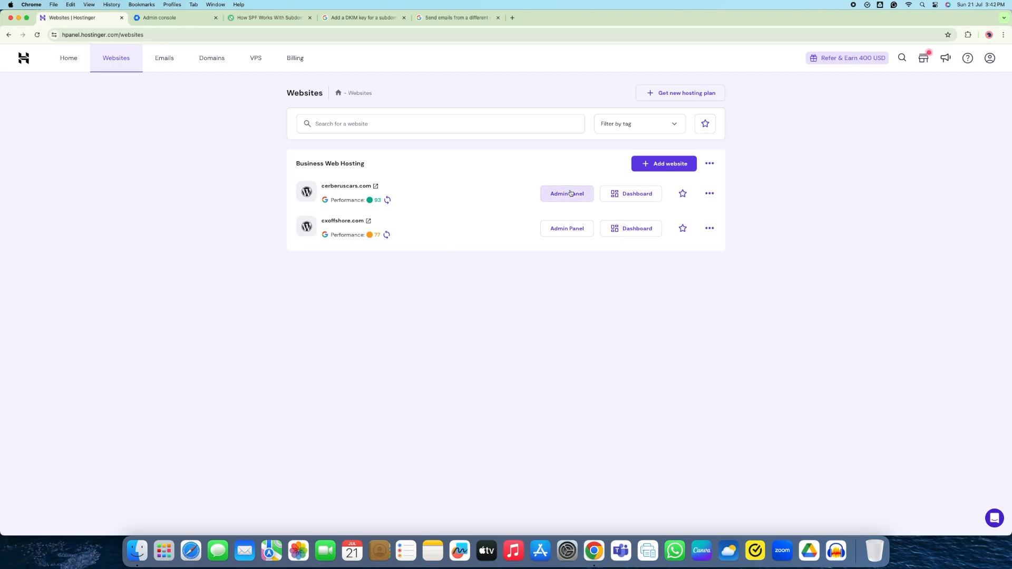
pyautogui.click(639, 196)
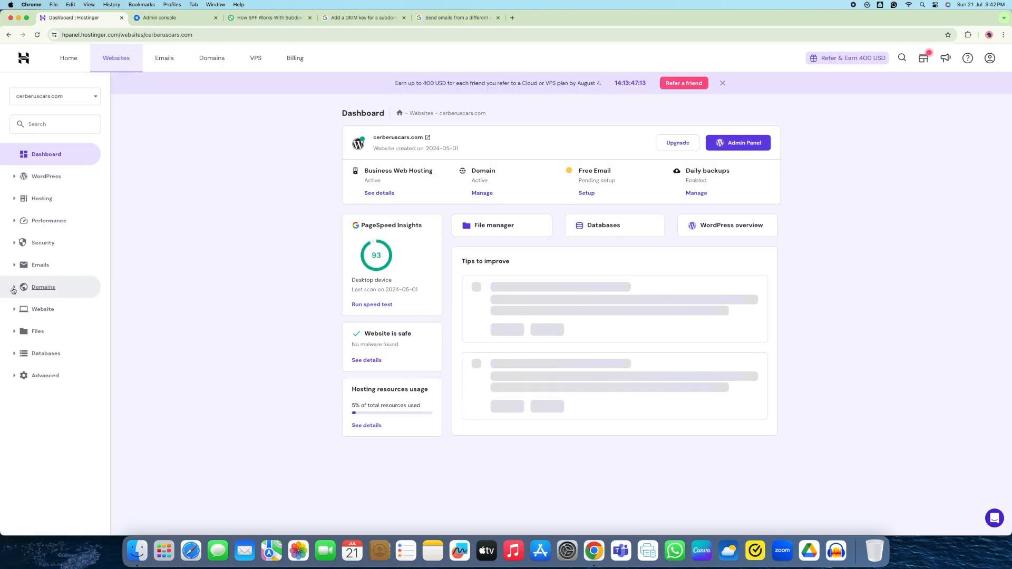
pyautogui.click(15, 289)
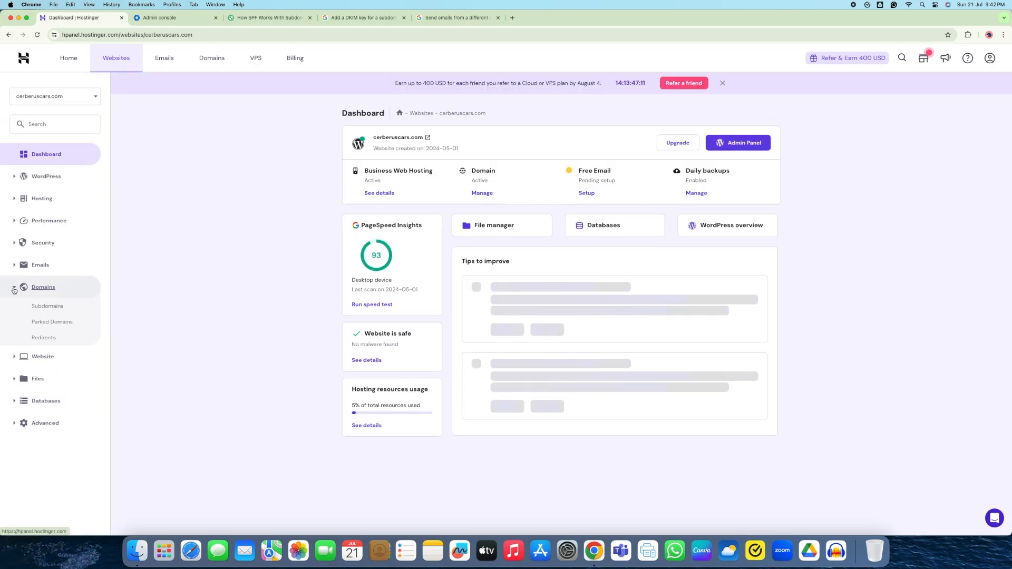
pyautogui.click(46, 307)
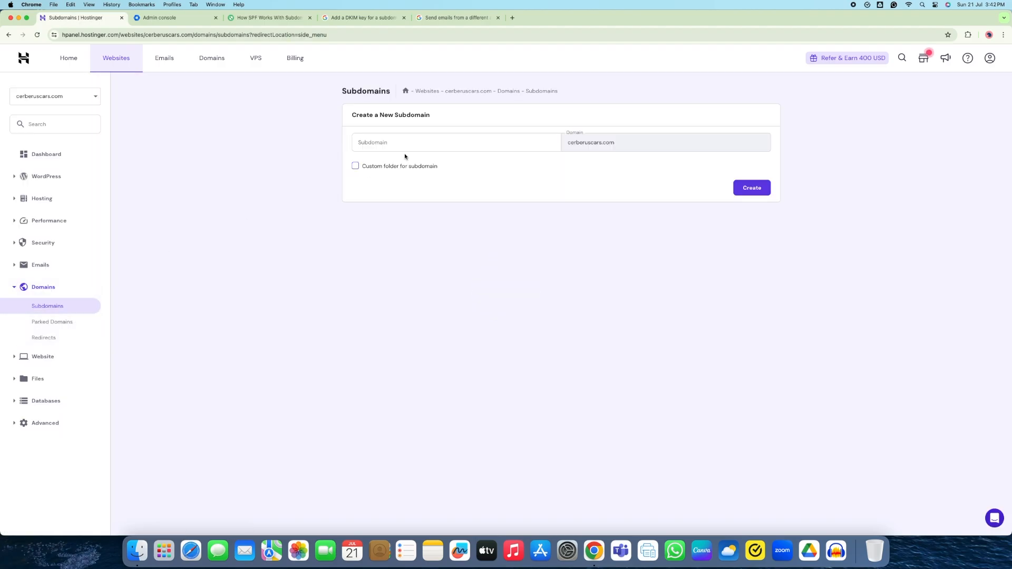
# Create subdomain 'sales' using custom folder 'sales_marketing'
pyautogui.click(406, 144)
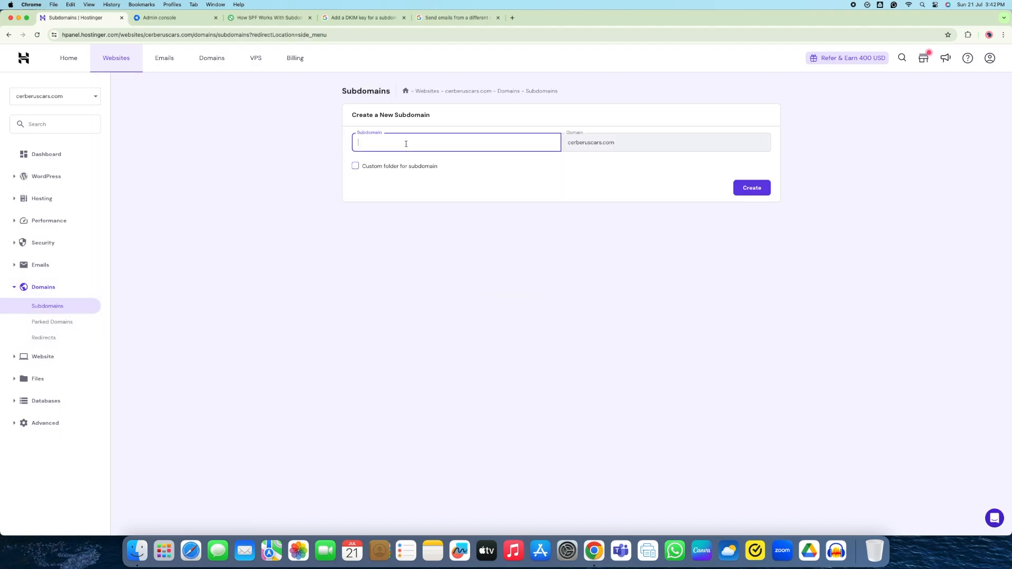
pyautogui.write('sales')
pyautogui.click(356, 166)
pyautogui.click(432, 187)
pyautogui.write('s')
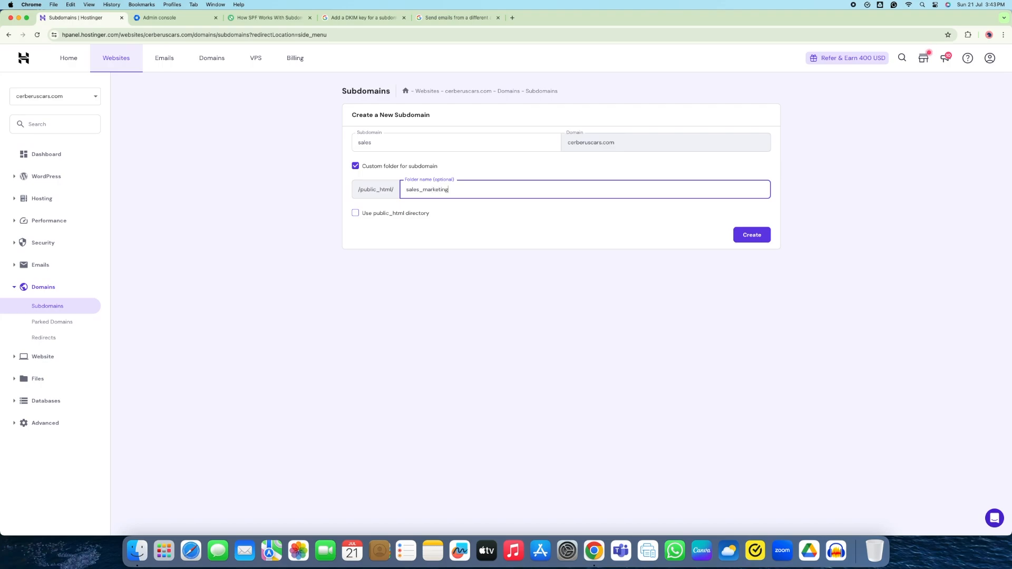
pyautogui.click(753, 235)
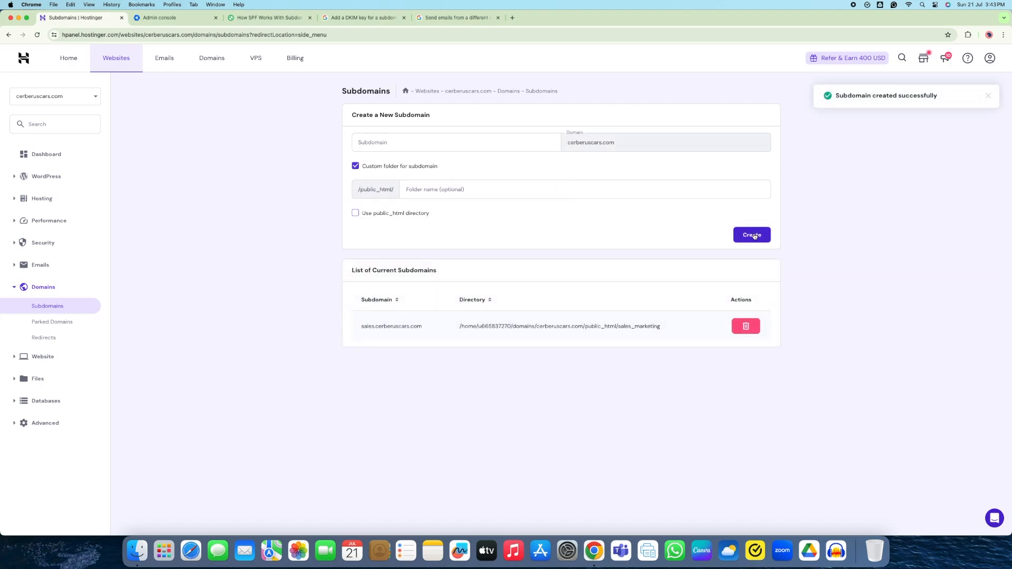
pyautogui.moveTo(360, 326); pyautogui.dragTo(375, 326)
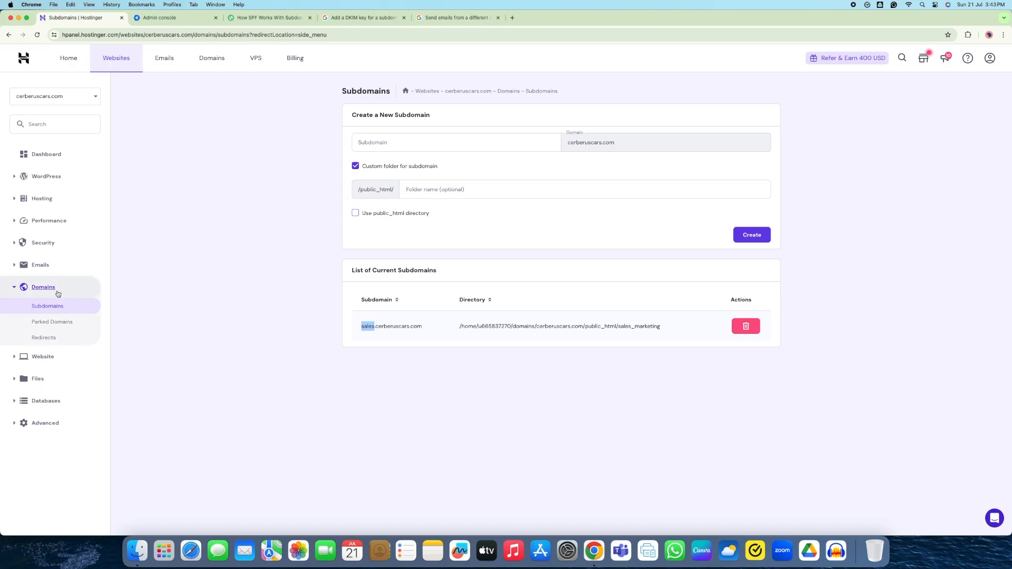
# Confirm sales.cerberuscars.com now appears in the websites list
pyautogui.click(107, 66)
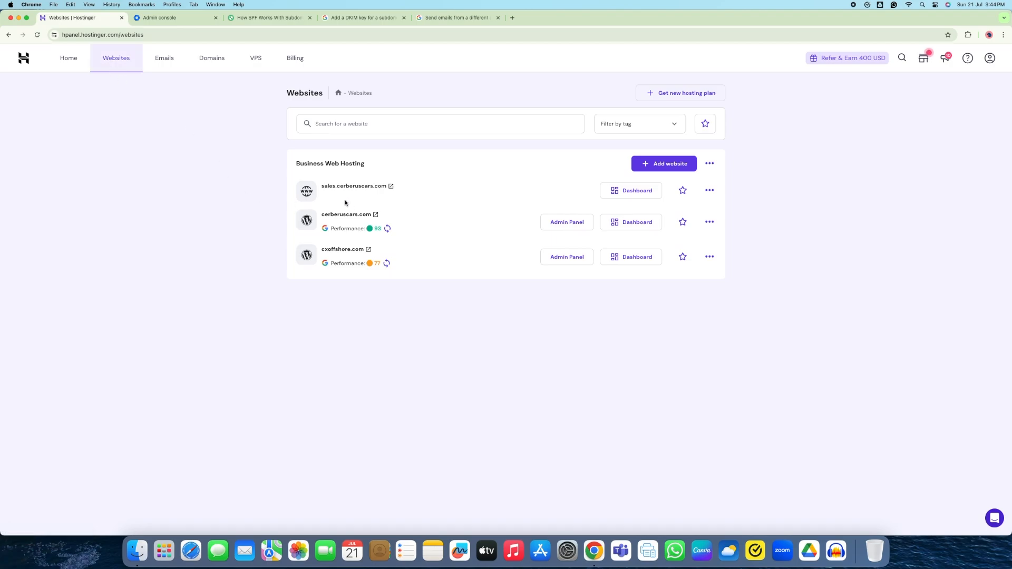
pyautogui.moveTo(323, 191); pyautogui.dragTo(335, 192)
pyautogui.click(211, 190)
# Open DNS / Nameservers for cerberuscars.com and review the new A and AAAA records for sales
pyautogui.click(218, 58)
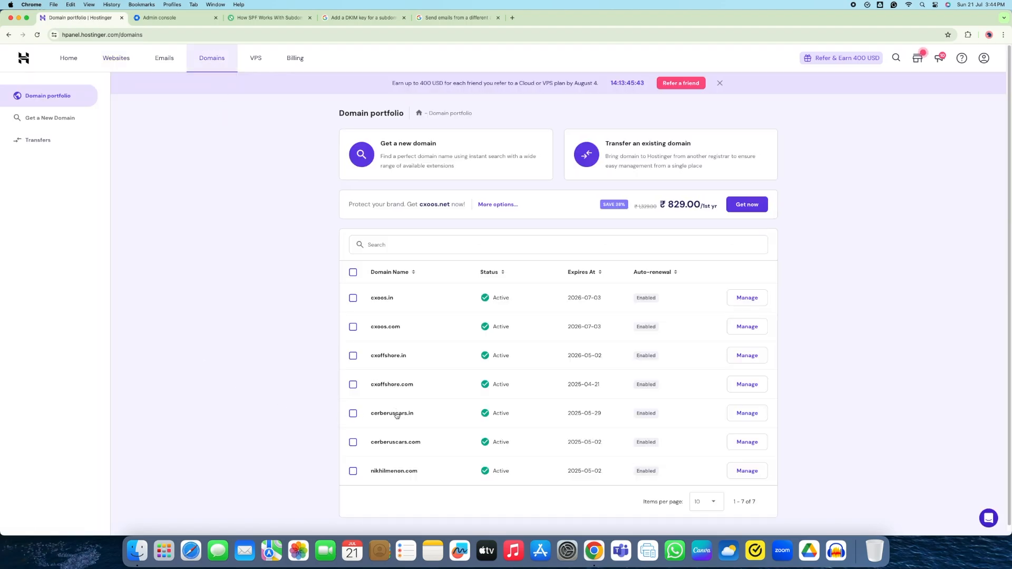
pyautogui.click(398, 443)
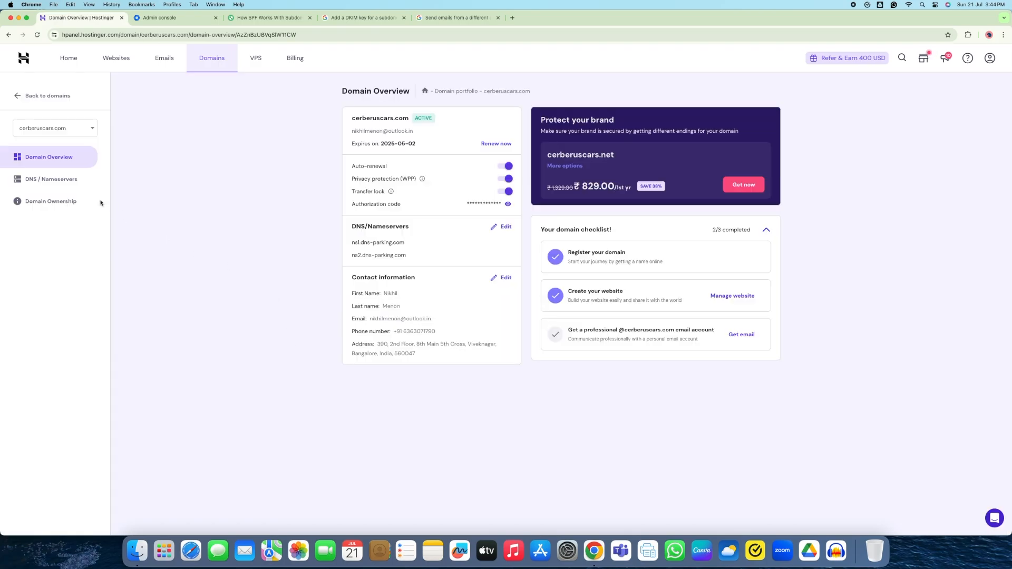
pyautogui.click(66, 182)
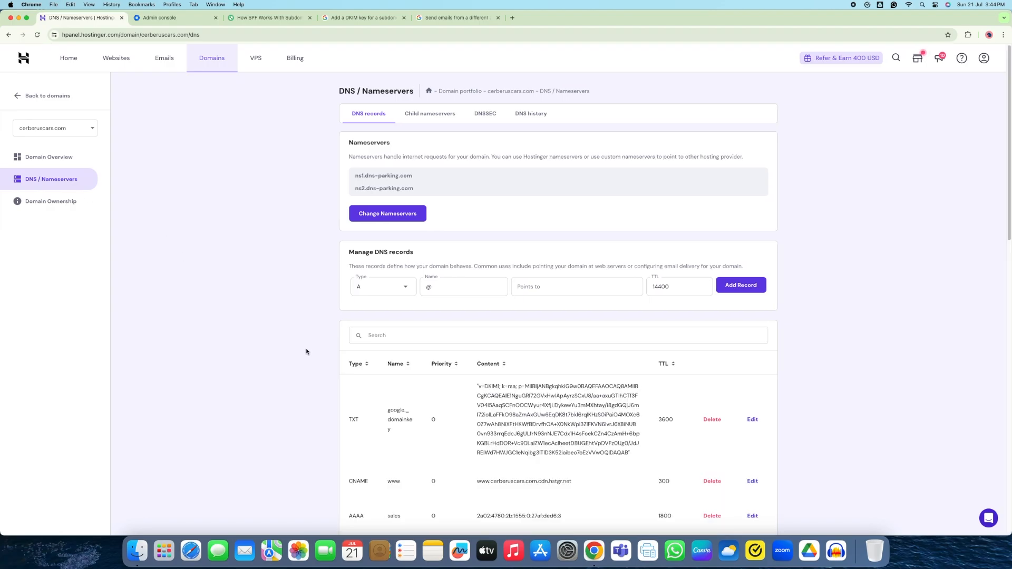
pyautogui.scroll(-5, 306, 352)
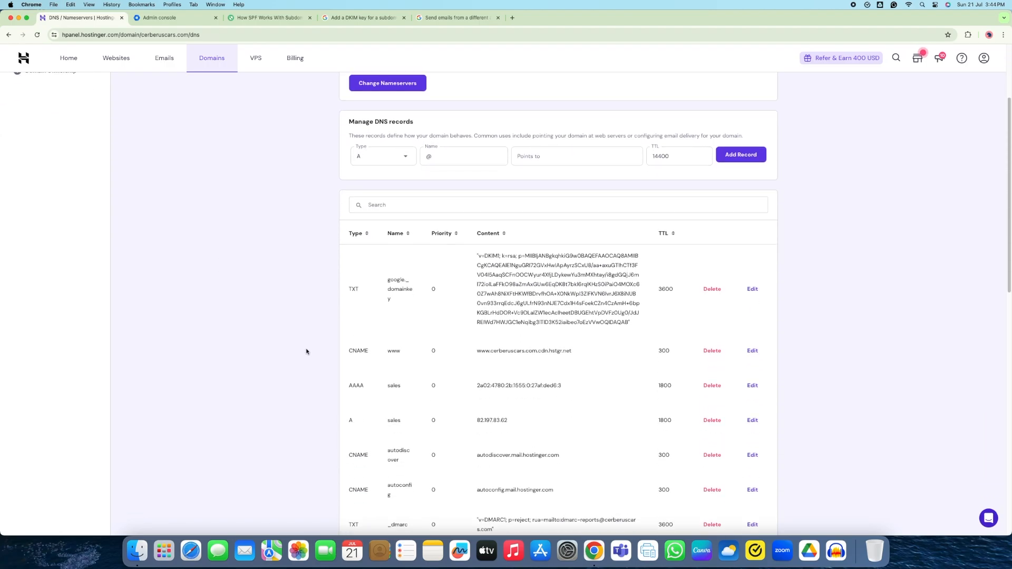
pyautogui.moveTo(383, 384); pyautogui.dragTo(401, 419)
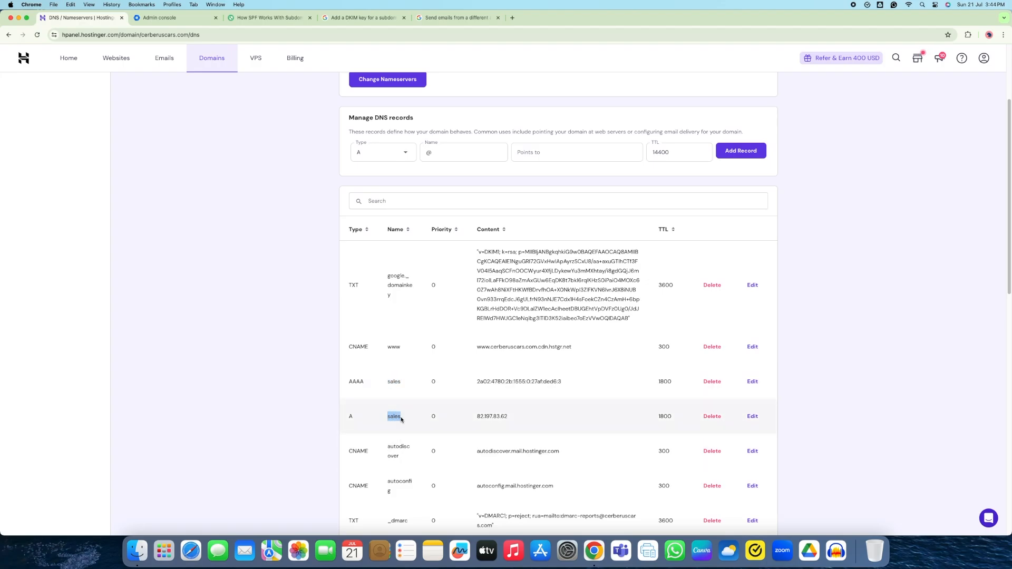
pyautogui.scroll(-6, 401, 419)
pyautogui.scroll(-15, 401, 416)
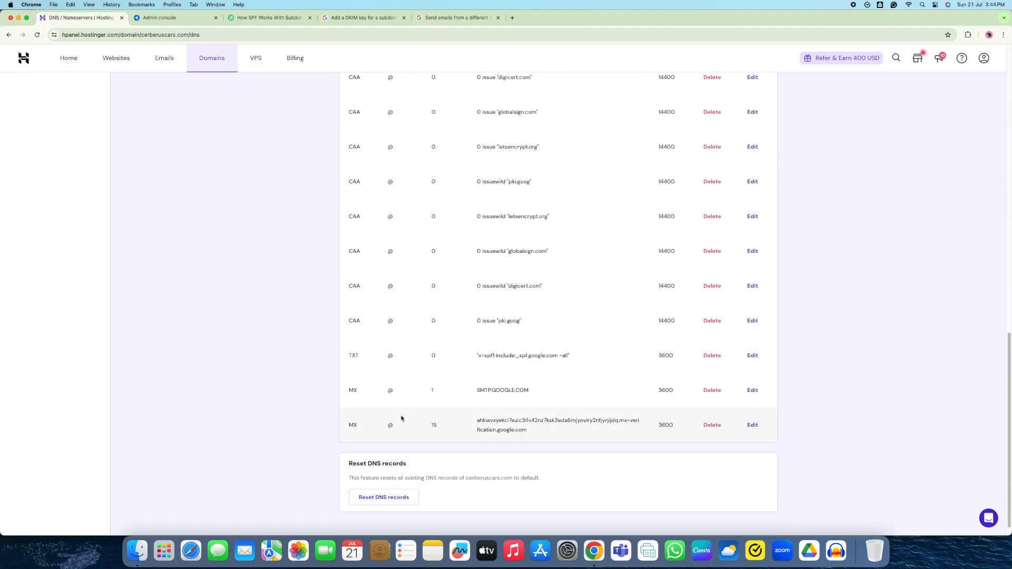
pyautogui.scroll(18, 401, 419)
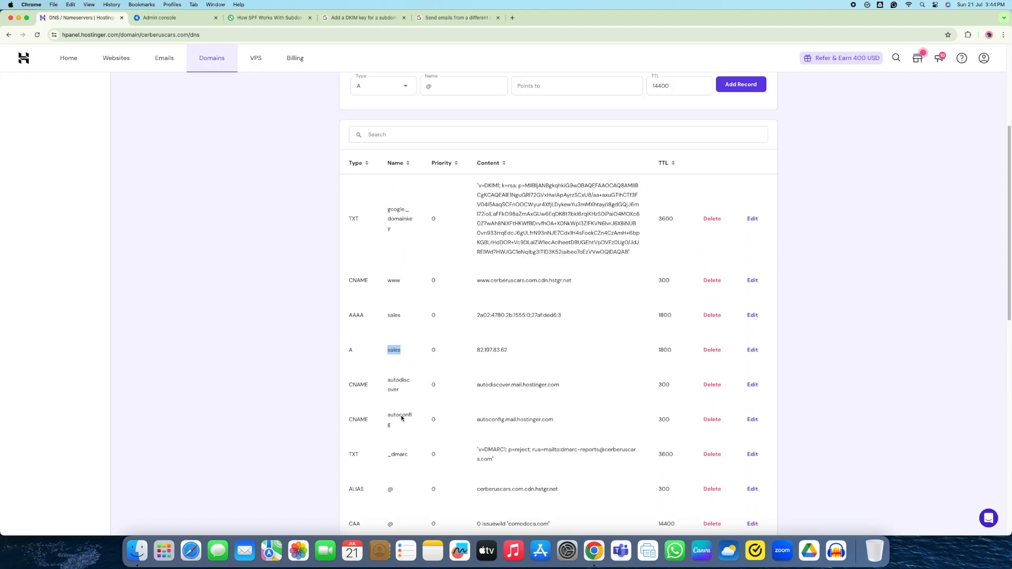
pyautogui.scroll(1, 401, 419)
pyautogui.click(300, 271)
pyautogui.scroll(5, 300, 271)
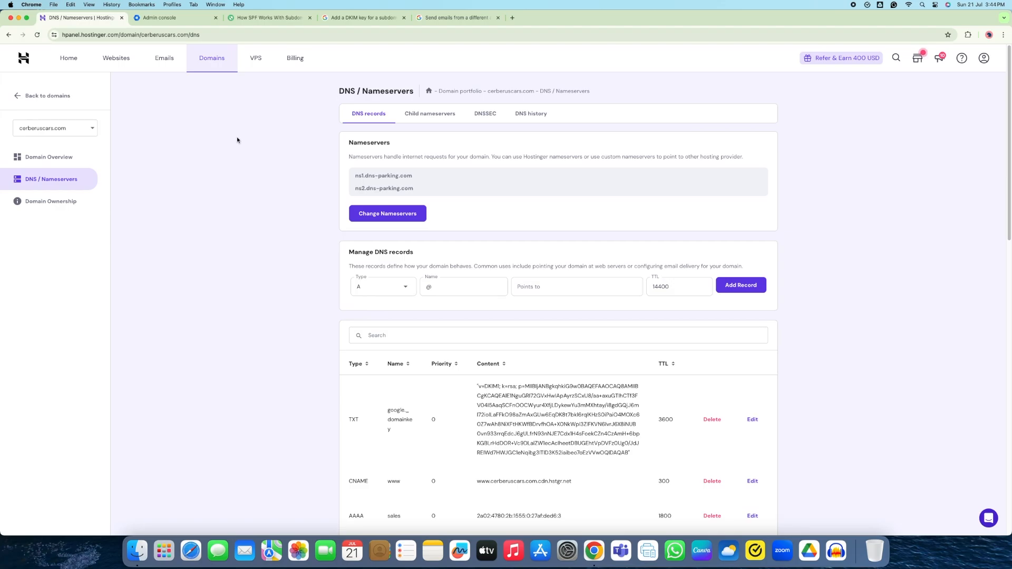
# In the Admin console, go to Account > Domains > Manage domains and begin adding a new domain
pyautogui.click(179, 20)
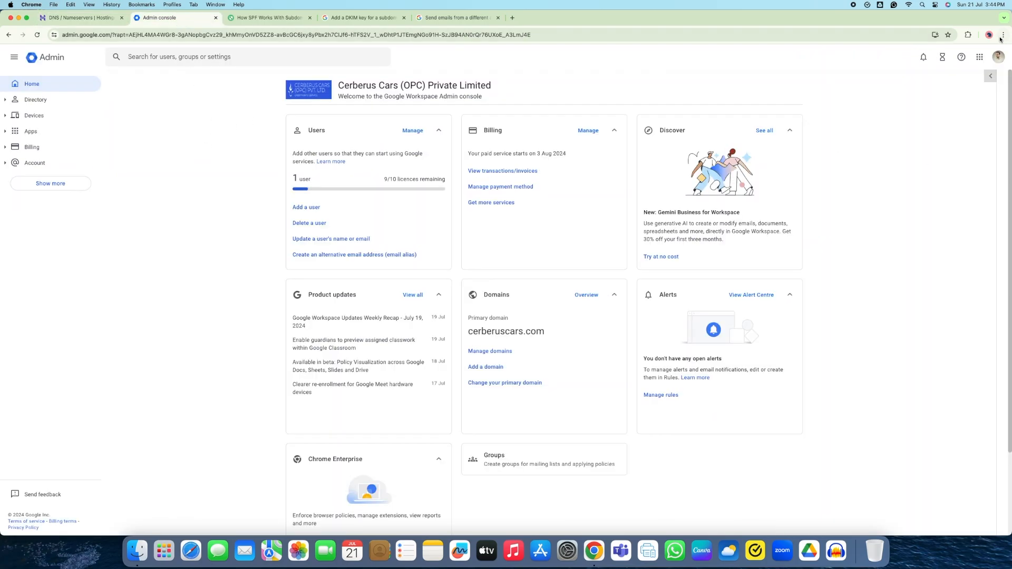
pyautogui.click(980, 57)
pyautogui.scroll(-2, 960, 151)
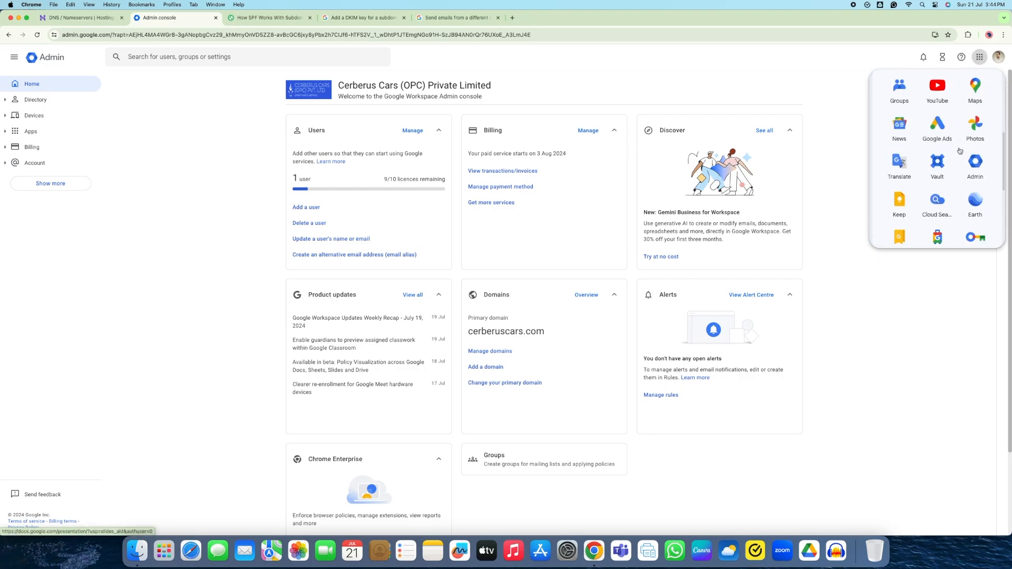
pyautogui.click(602, 81)
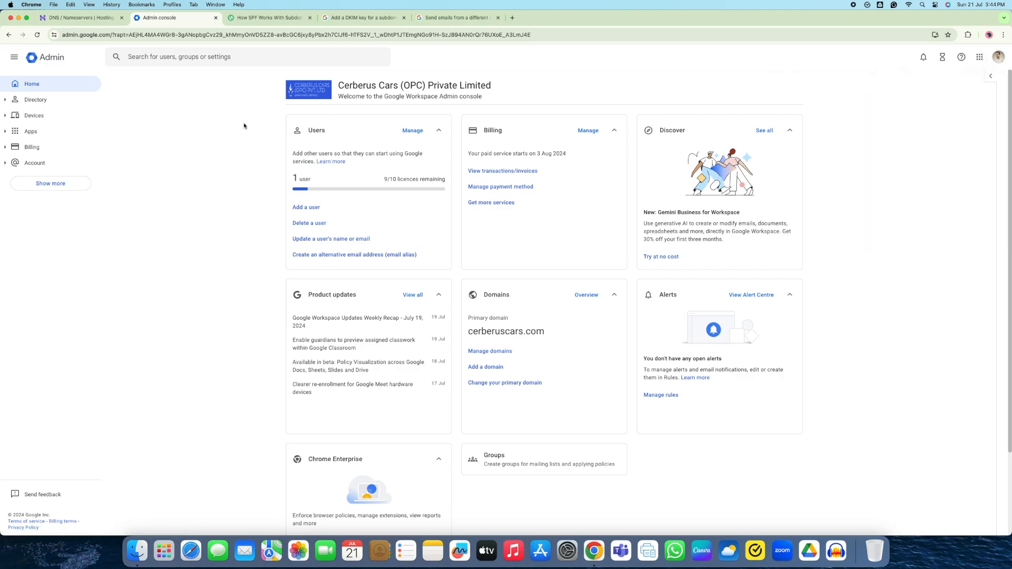
pyautogui.click(4, 165)
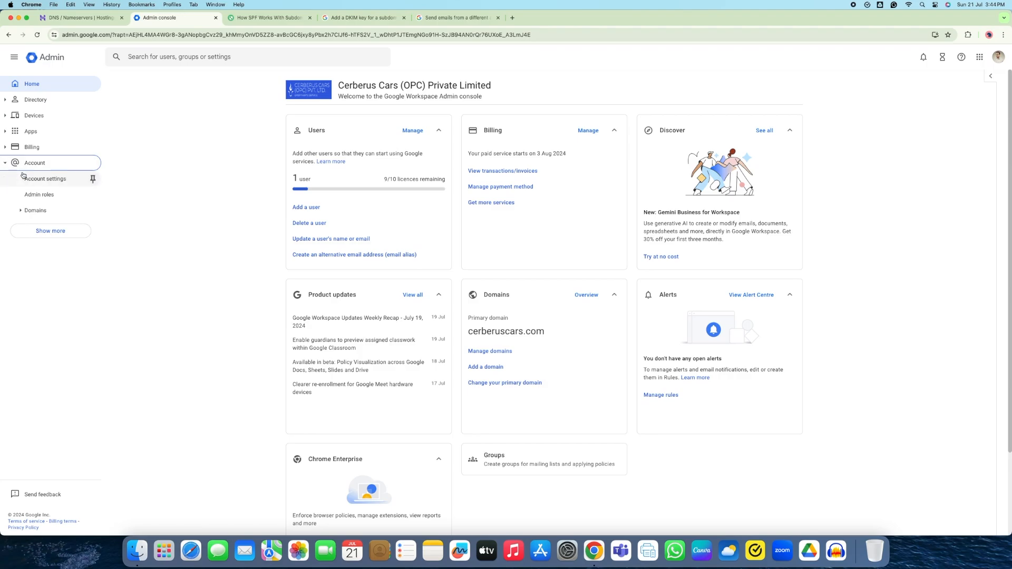
pyautogui.click(27, 211)
pyautogui.click(41, 226)
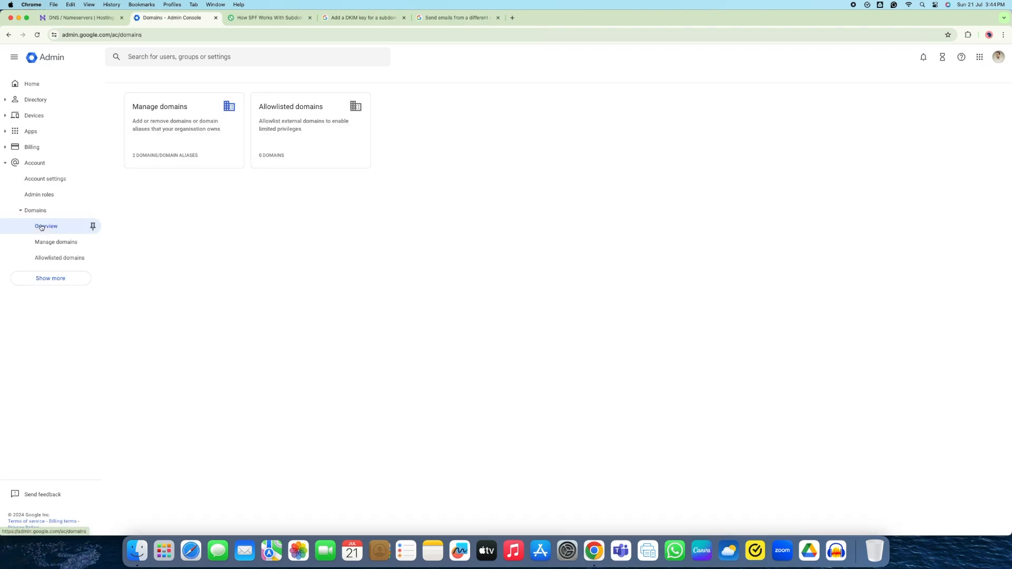
pyautogui.click(170, 119)
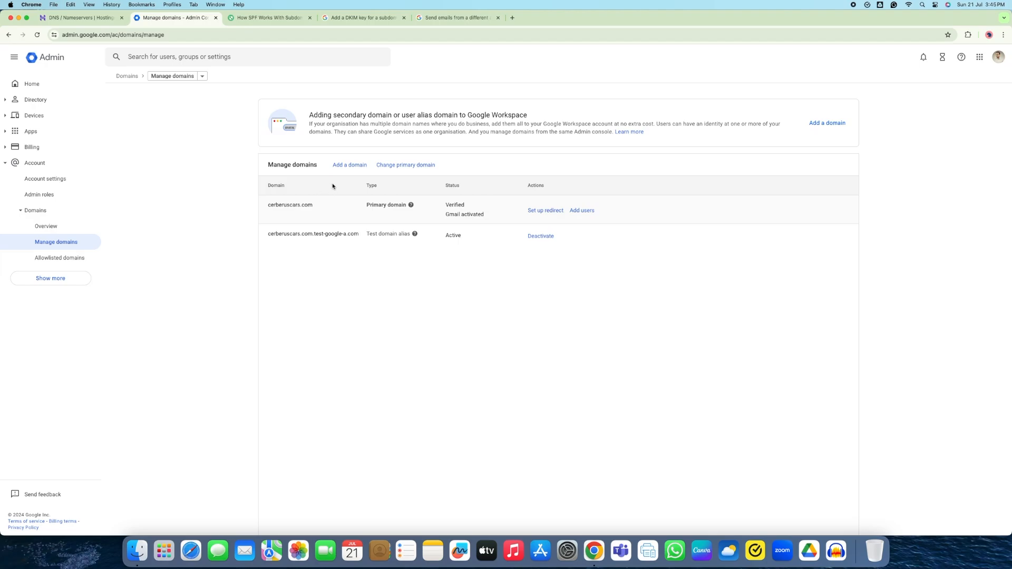
pyautogui.click(346, 168)
# Enter sales.cerberuscars.com as a User alias domain and submit it for verification
pyautogui.click(344, 162)
pyautogui.write('s')
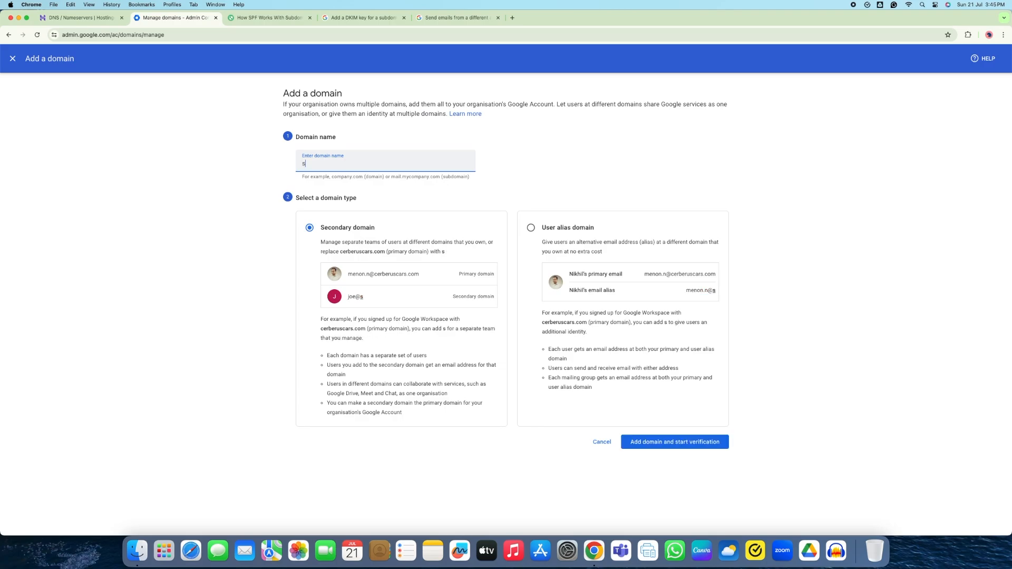
pyautogui.write('ales.c')
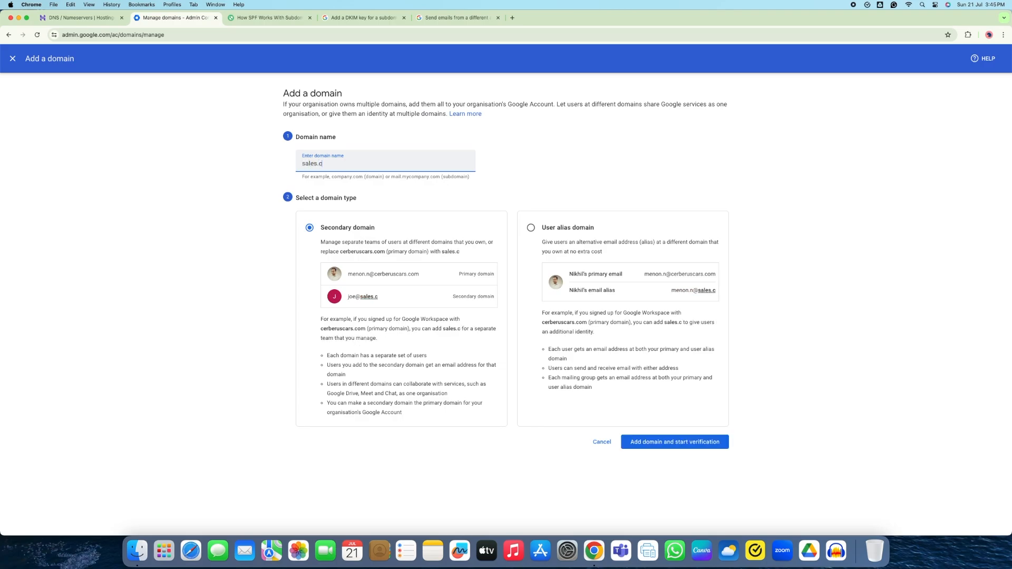
pyautogui.write('erber')
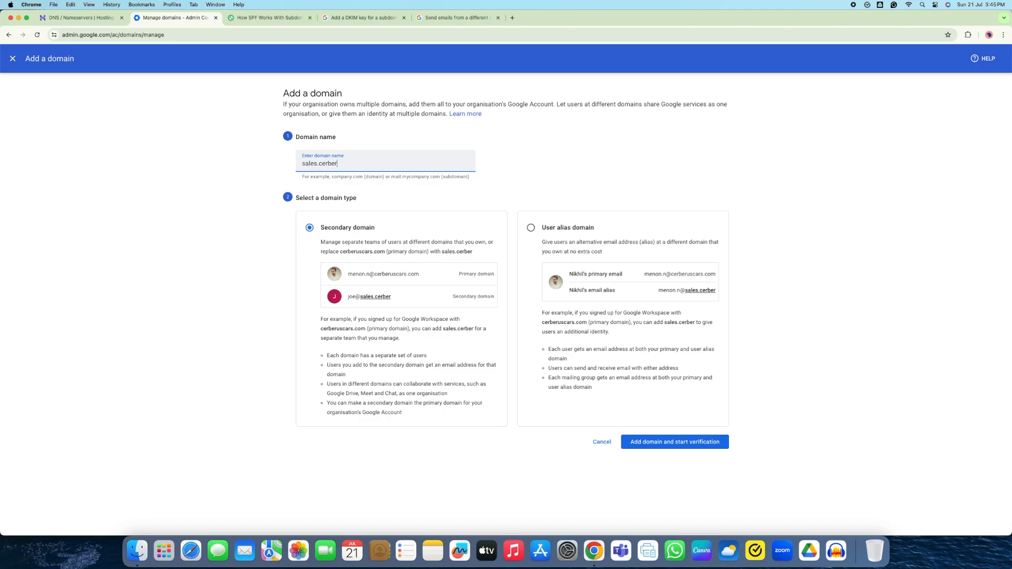
pyautogui.write('uscars.com')
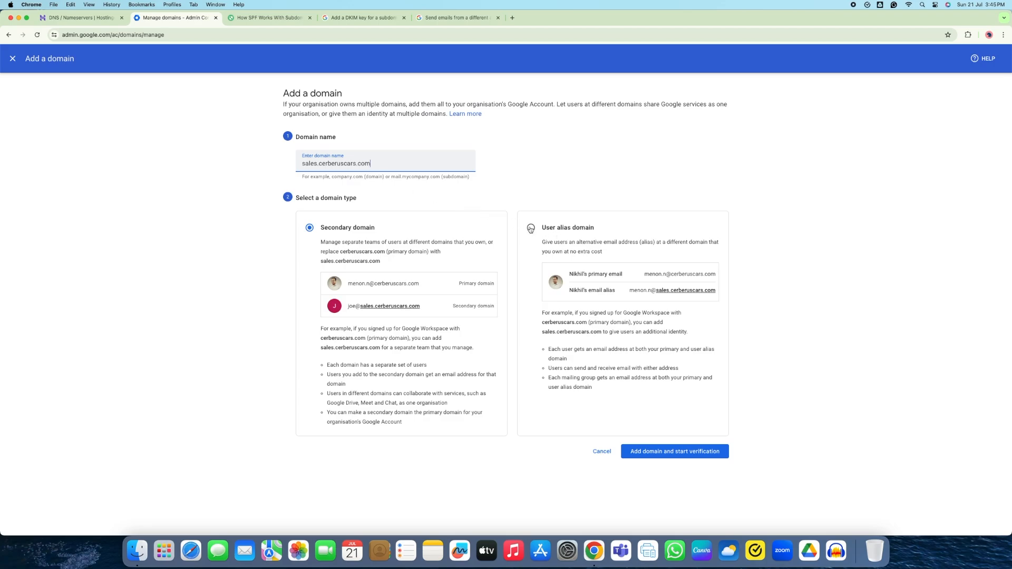
pyautogui.click(531, 229)
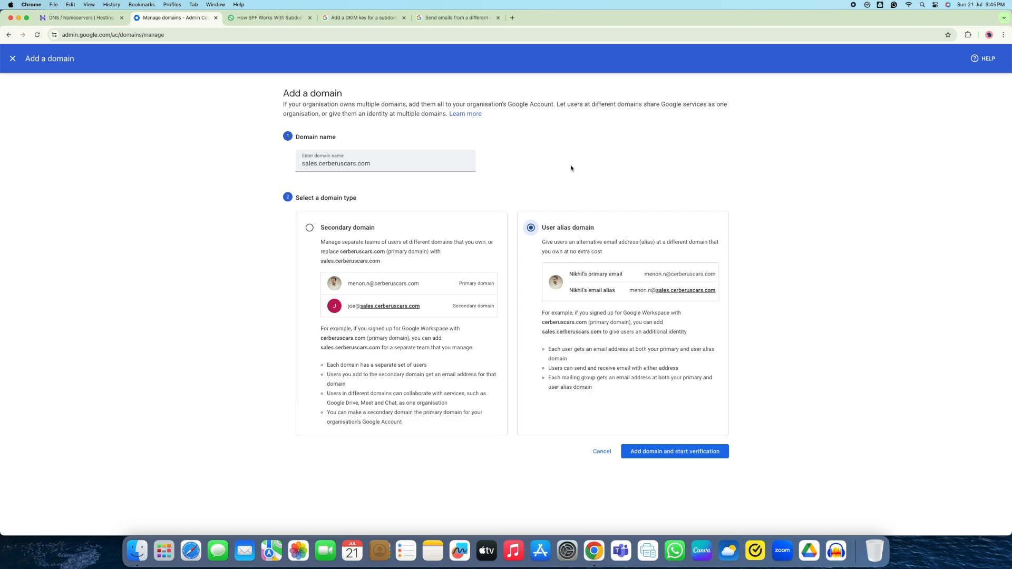
pyautogui.click(696, 456)
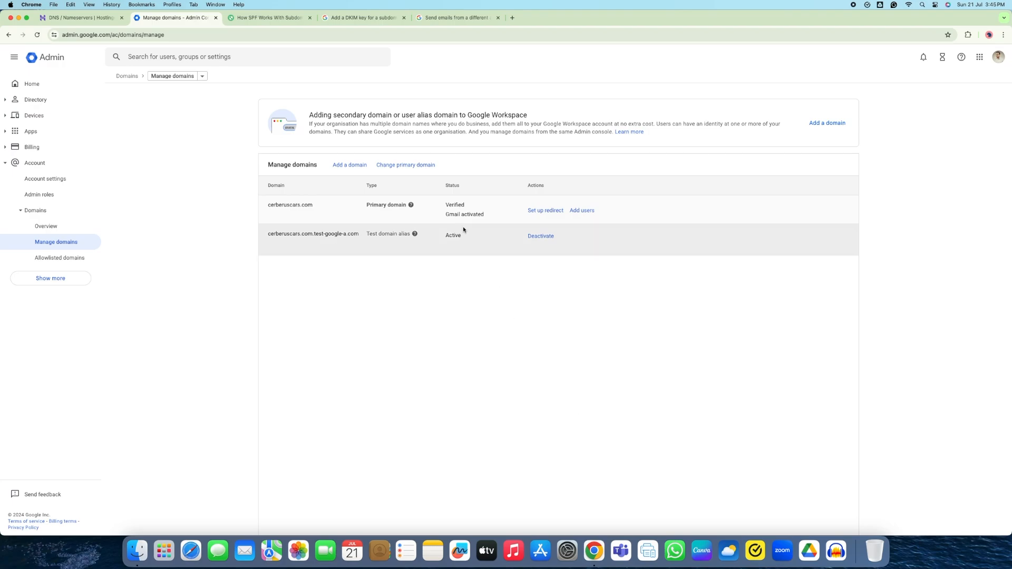
# Start Gmail activation for sales.cerberuscars.com from Manage domains using the MX record method
pyautogui.click(48, 225)
pyautogui.click(169, 109)
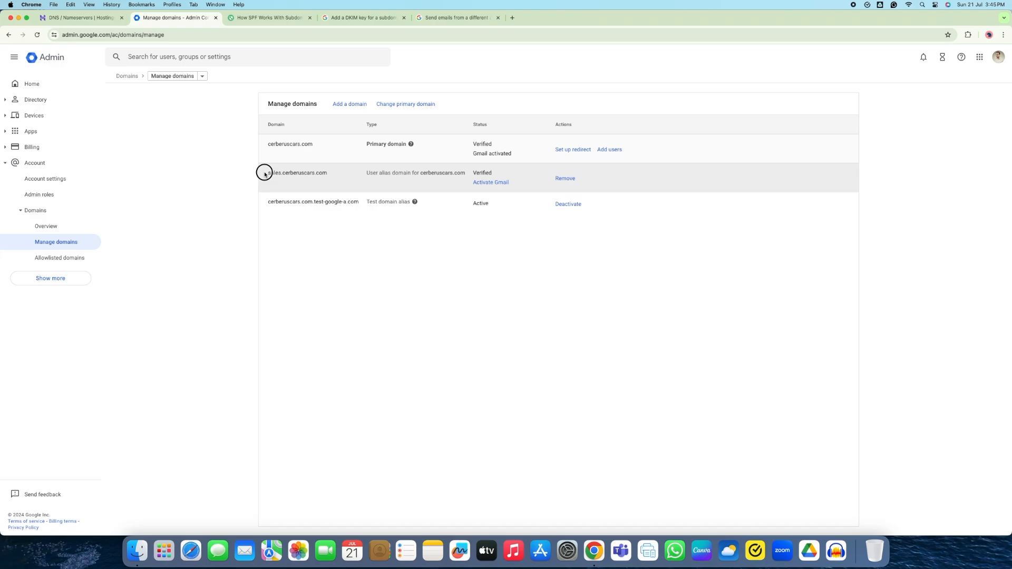
pyautogui.moveTo(264, 173); pyautogui.dragTo(339, 174)
pyautogui.click(484, 183)
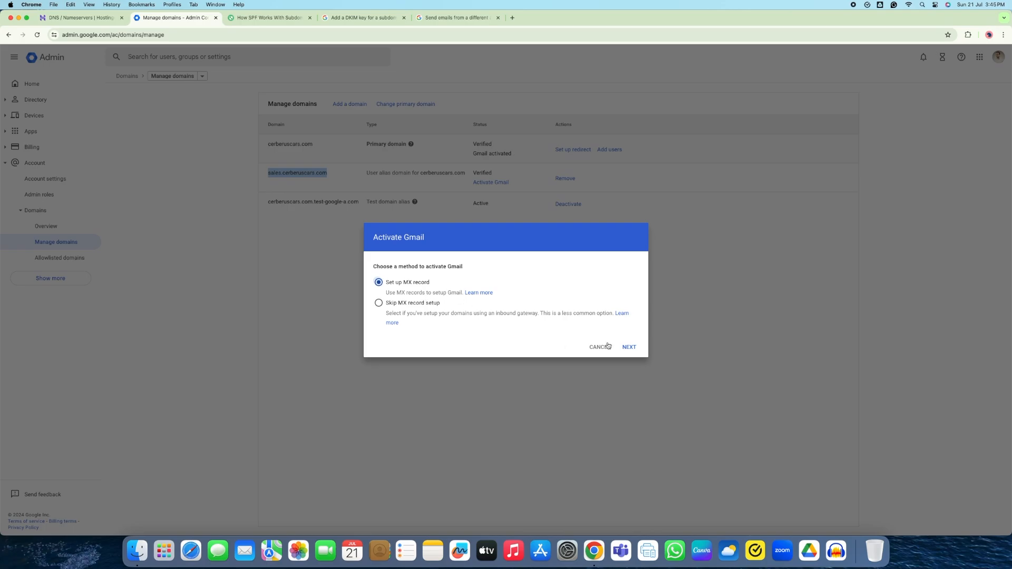
pyautogui.click(630, 348)
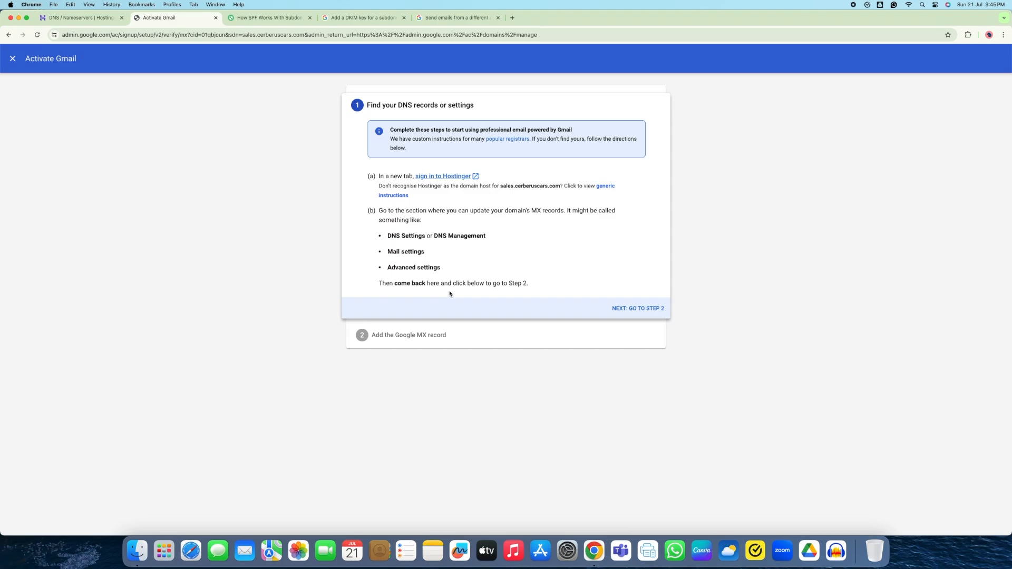
# Advance to the Google MX record step and copy the SMTP.GOOGLE.COM value
pyautogui.click(638, 309)
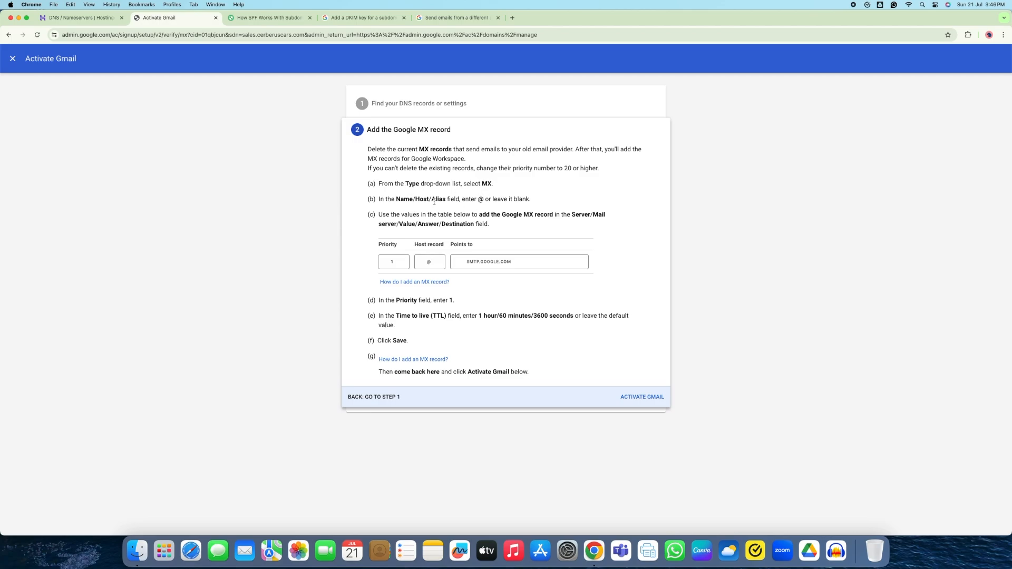
pyautogui.moveTo(479, 200); pyautogui.dragTo(532, 200)
pyautogui.click(489, 263)
# In Hostinger, fill a new MX record named sales.cerberuscars.com pointing to SMTP.GOOGLE.COM
pyautogui.click(86, 23)
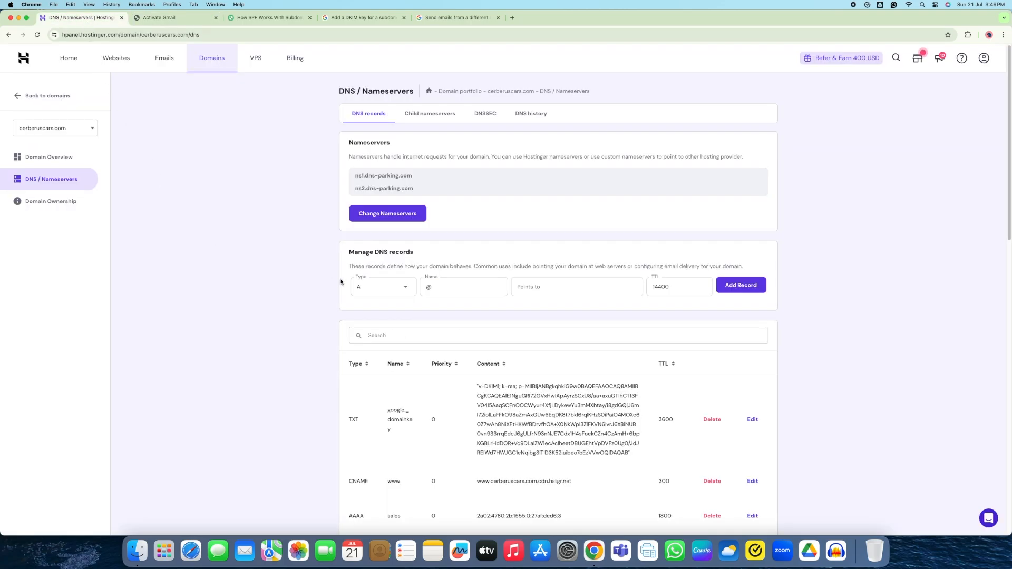
pyautogui.click(381, 287)
pyautogui.click(376, 329)
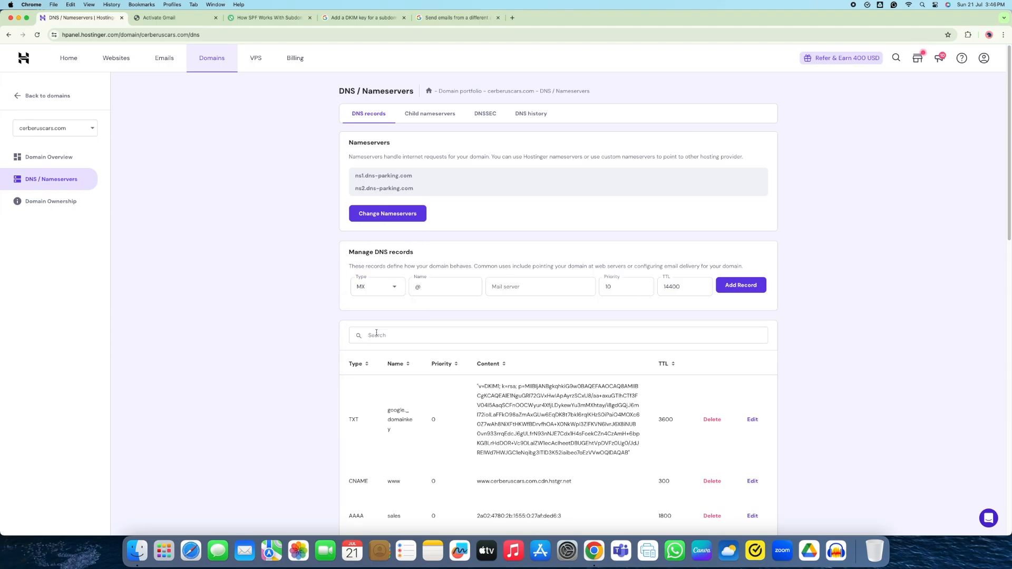
pyautogui.doubleClick(433, 294)
pyautogui.write('sales.cerberuscar')
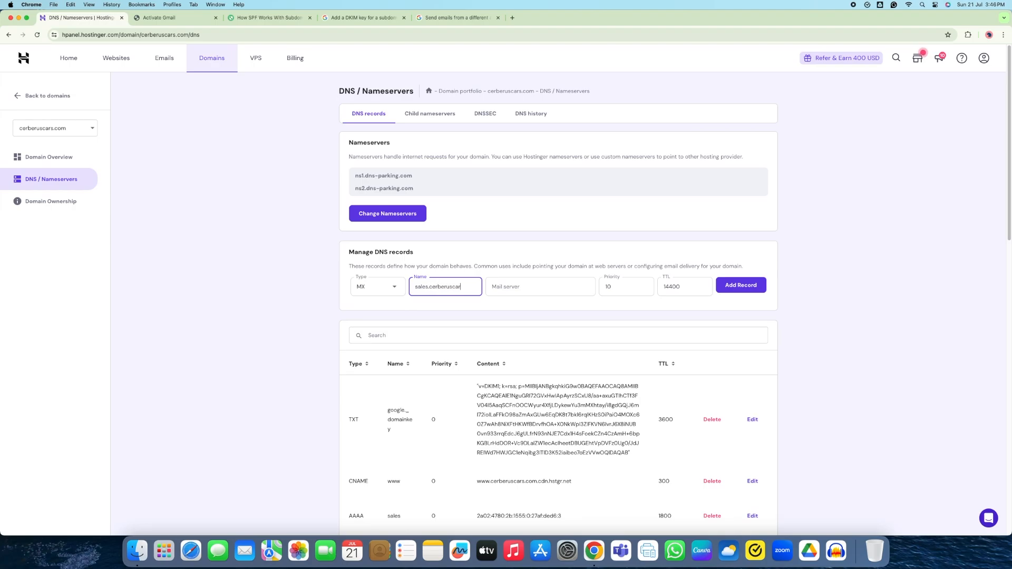
pyautogui.write('s.com')
pyautogui.click(541, 287)
pyautogui.press('super+v')
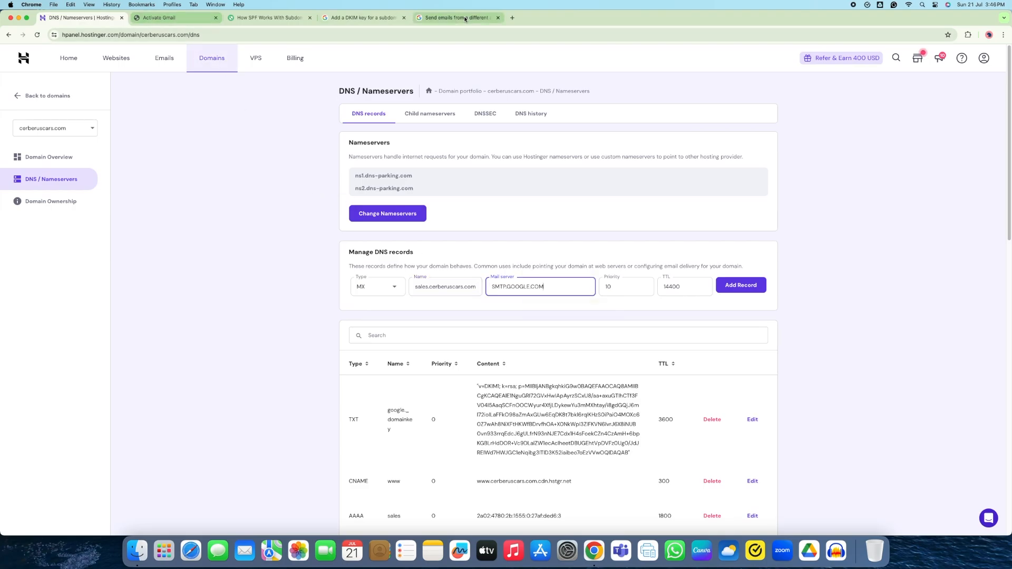
# Copy TTL 3600 from Google's instructions, set priority 1 and TTL 3600, and add the record
pyautogui.click(174, 23)
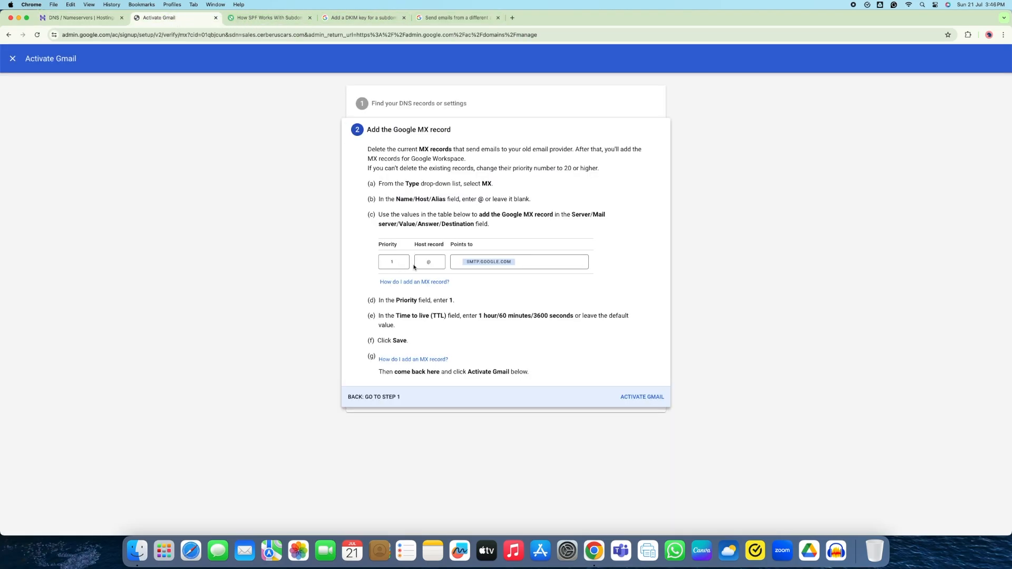
pyautogui.moveTo(534, 315); pyautogui.dragTo(549, 315)
pyautogui.press('super+c')
pyautogui.press('super+1')
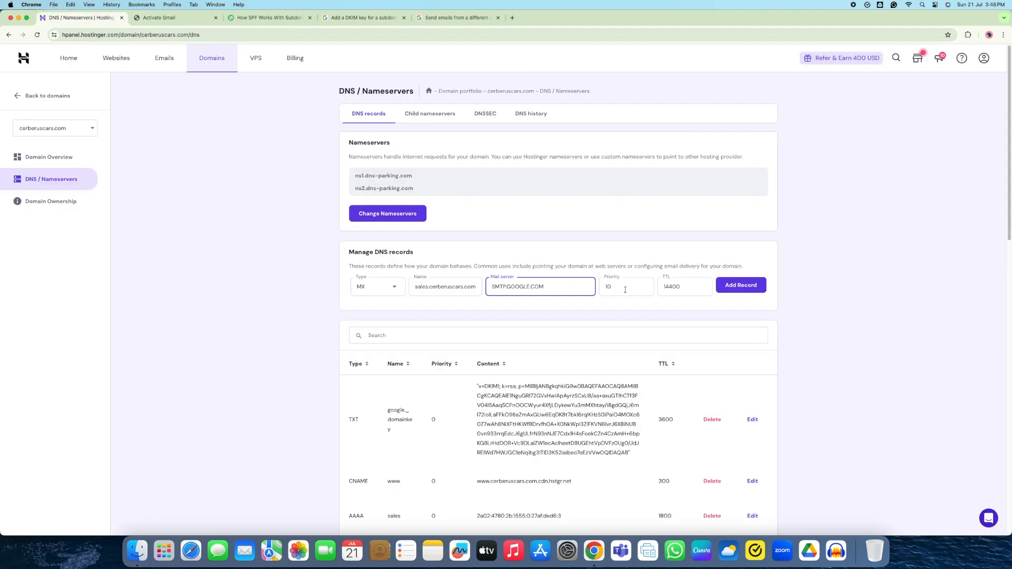
pyautogui.doubleClick(614, 286)
pyautogui.write('1')
pyautogui.doubleClick(674, 290)
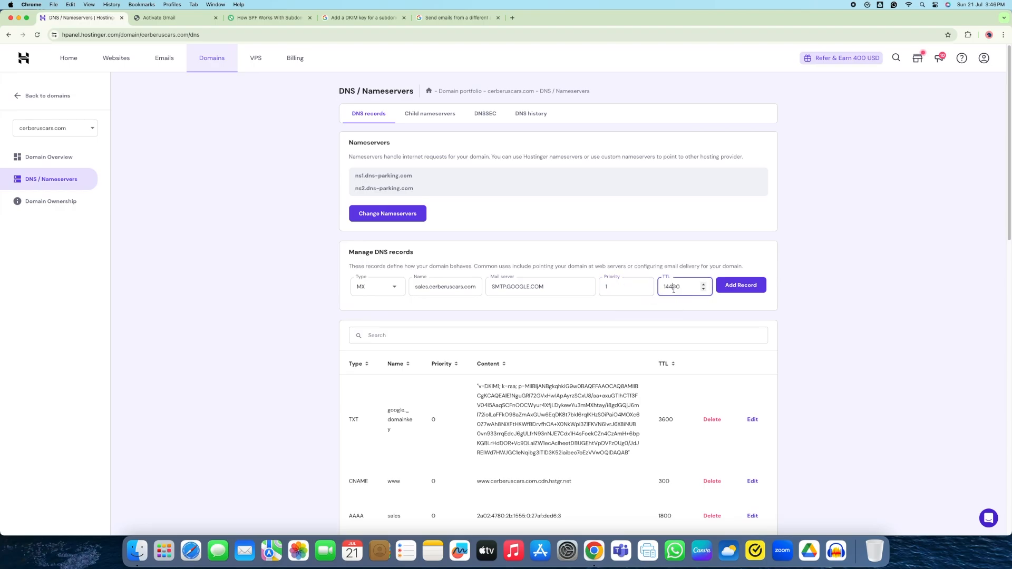
pyautogui.press('super+v')
pyautogui.click(738, 292)
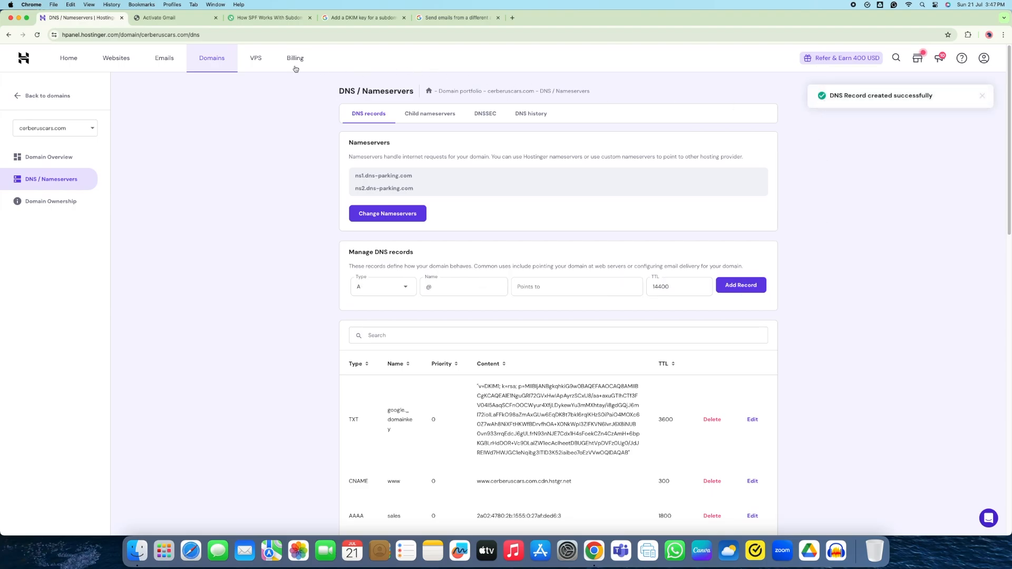
pyautogui.click(165, 18)
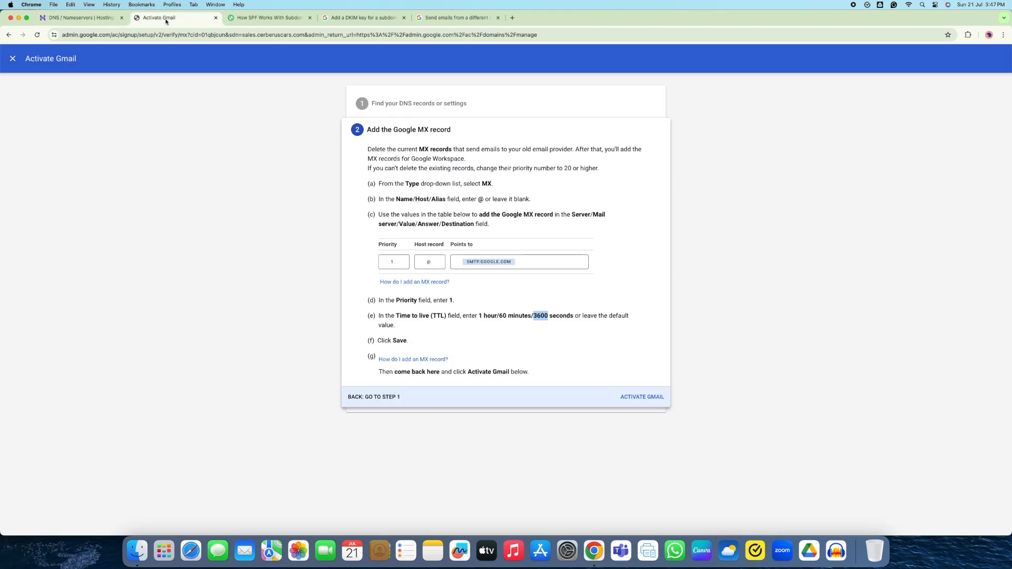
# Trigger ACTIVATE GMAIL so Google checks the new MX record for sales.cerberuscars.com
pyautogui.click(639, 402)
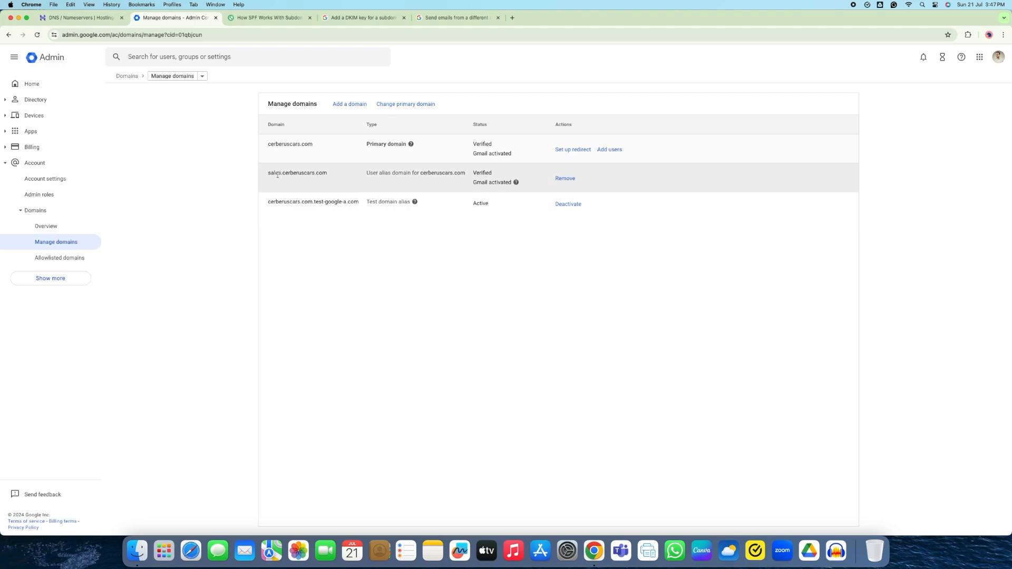
# Search 'google spf records' in a new tab and open Google's Add your SPF record article
pyautogui.click(512, 17)
pyautogui.write('google spf')
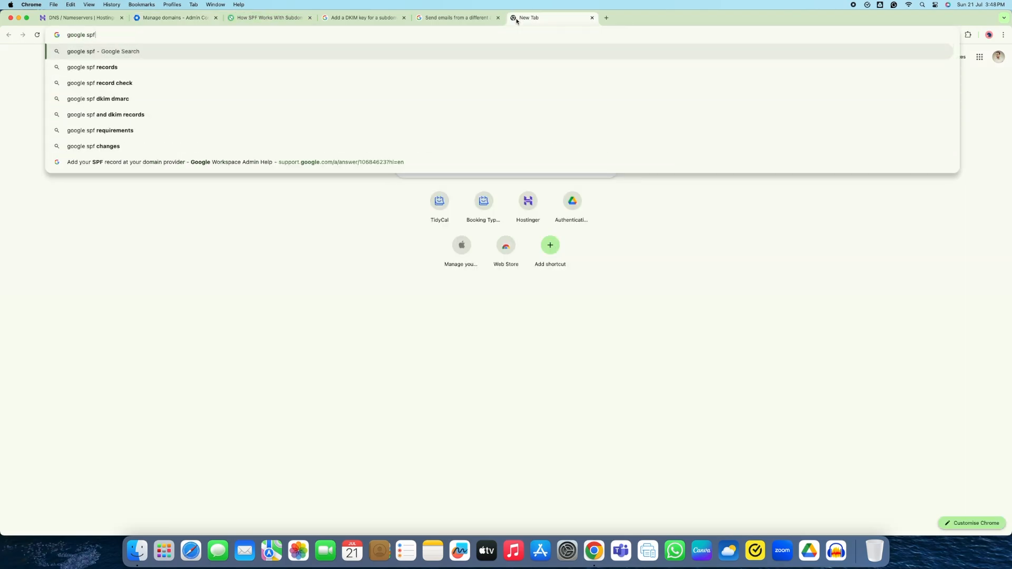
pyautogui.press('Down')
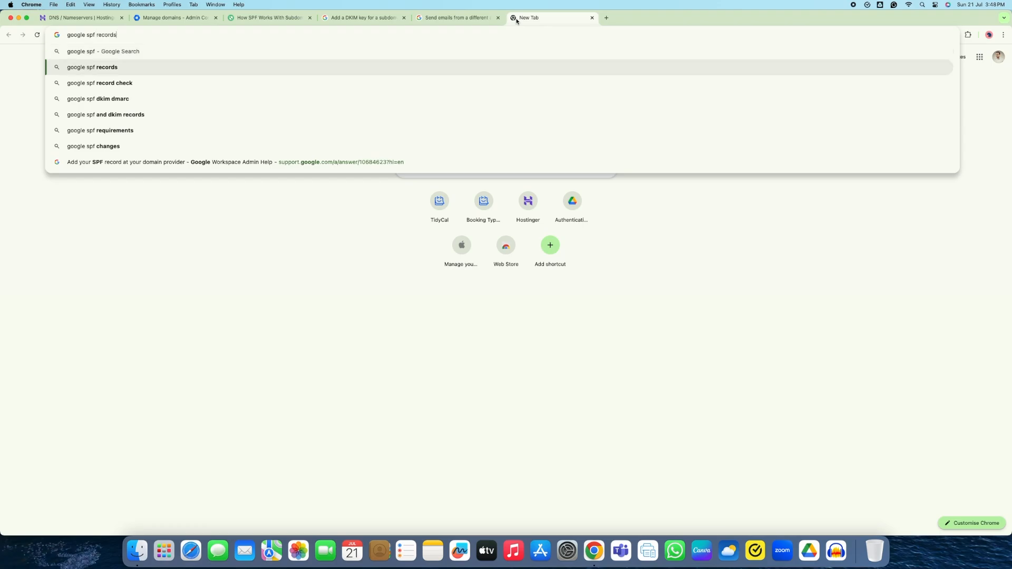
pyautogui.press('Return')
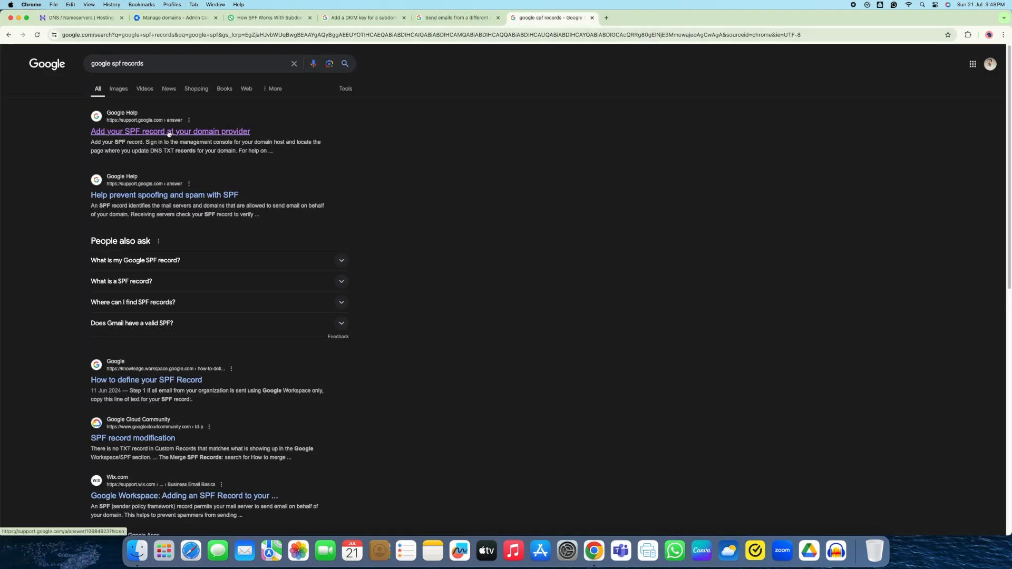
pyautogui.click(169, 132)
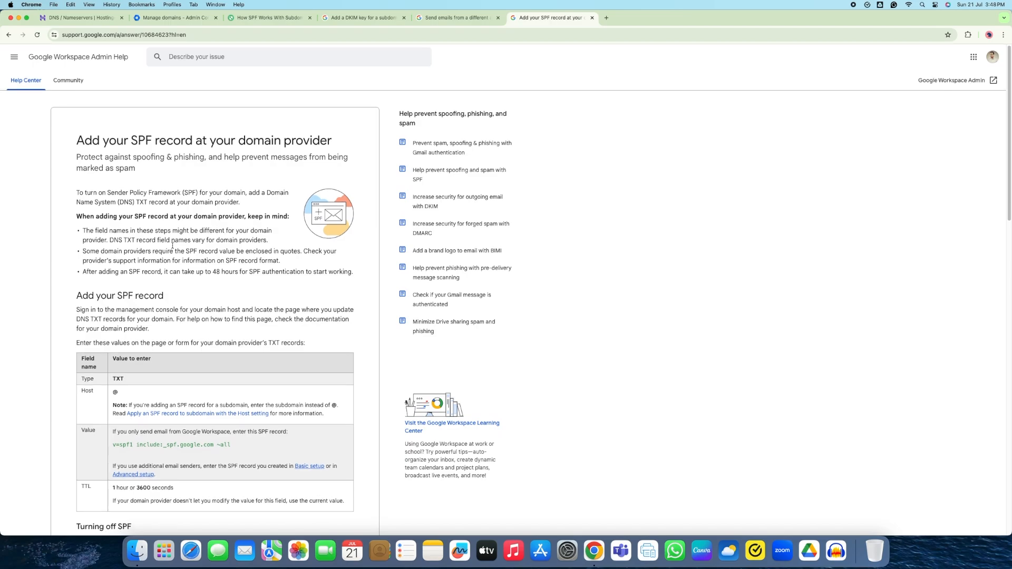
# Copy the SPF value v=spf1 include:_spf.google.com ~all from the article
pyautogui.scroll(-4, 172, 246)
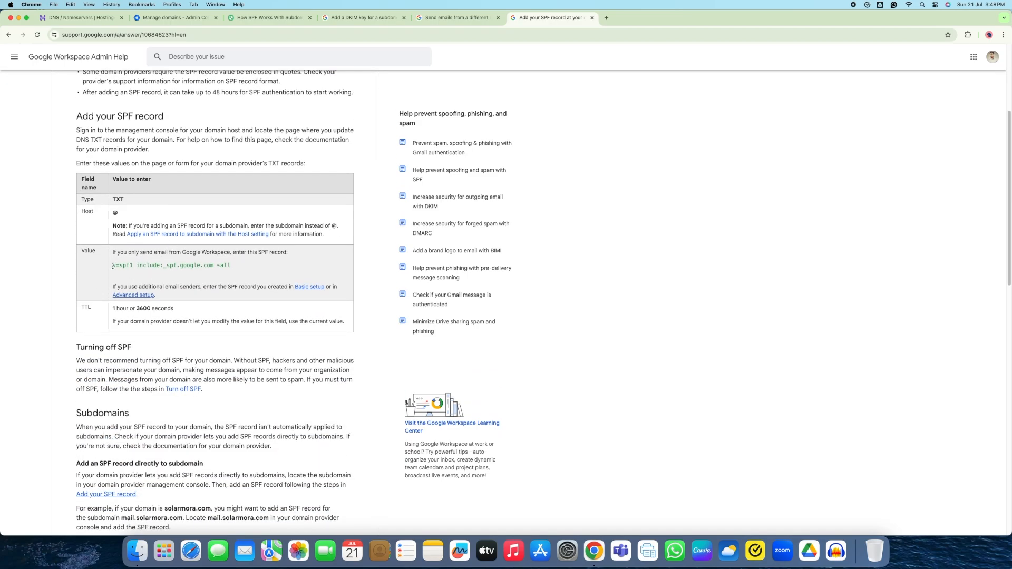
pyautogui.moveTo(113, 266); pyautogui.dragTo(235, 271)
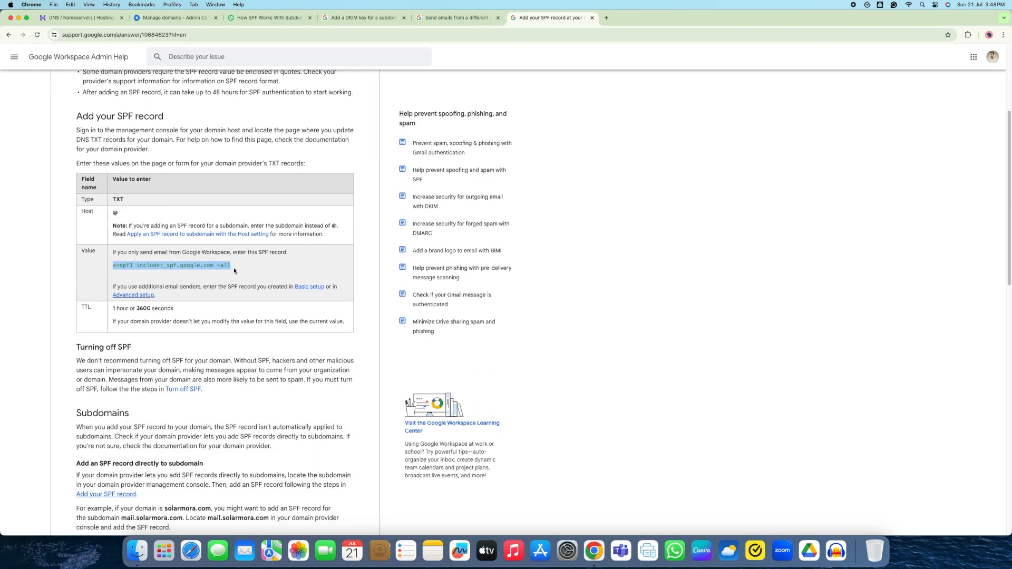
pyautogui.press('super+c')
pyautogui.click(77, 19)
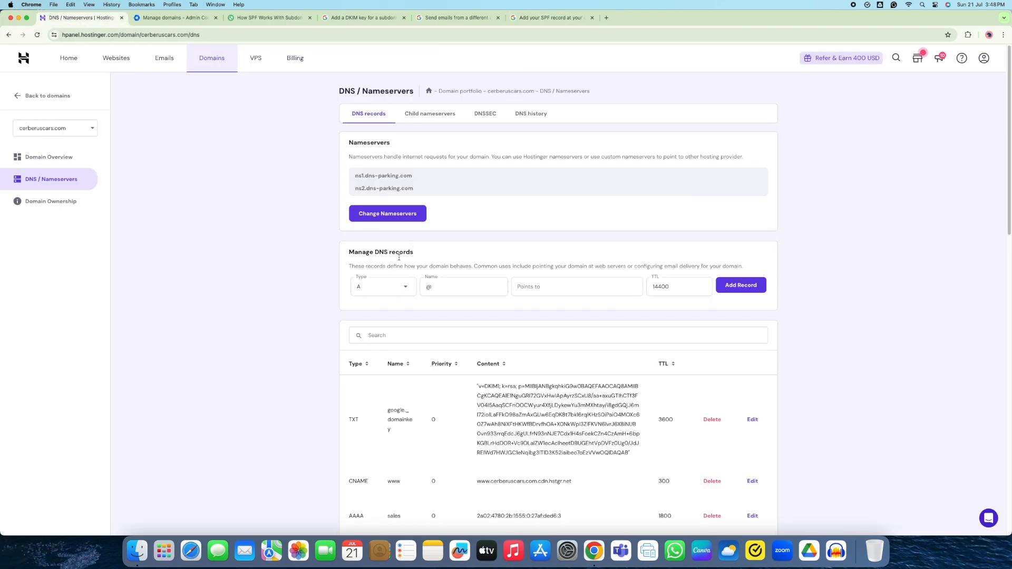
# Add a TXT record named sales.cerberuscars.com with value v=spf1 include:_spf.google.com ~all and TTL 3600
pyautogui.click(395, 287)
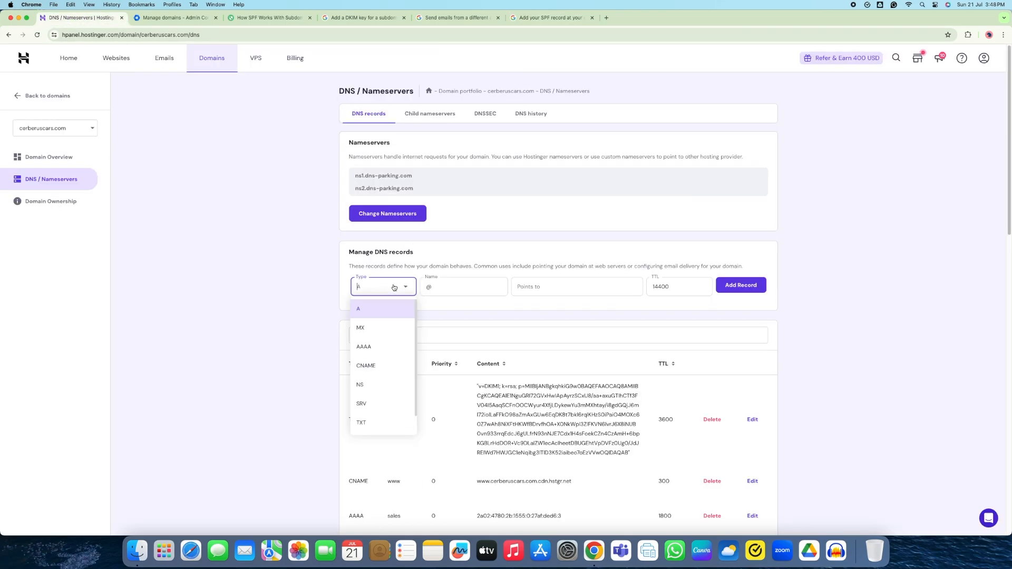
pyautogui.click(375, 422)
pyautogui.click(461, 282)
pyautogui.write('sales')
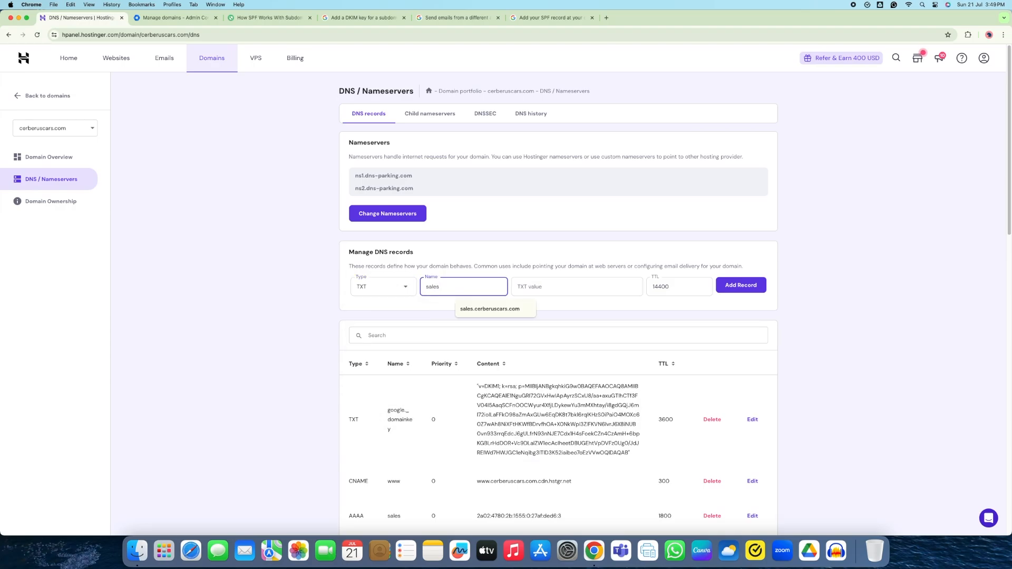
pyautogui.write('.cerberuscars.com')
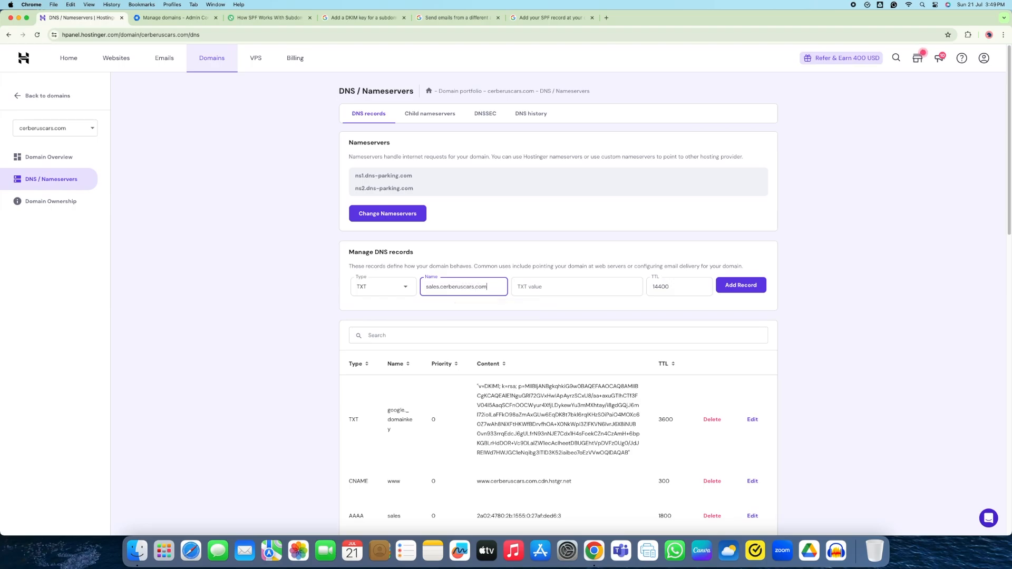
pyautogui.click(551, 290)
pyautogui.press('super+v')
pyautogui.doubleClick(655, 289)
pyautogui.write('3600')
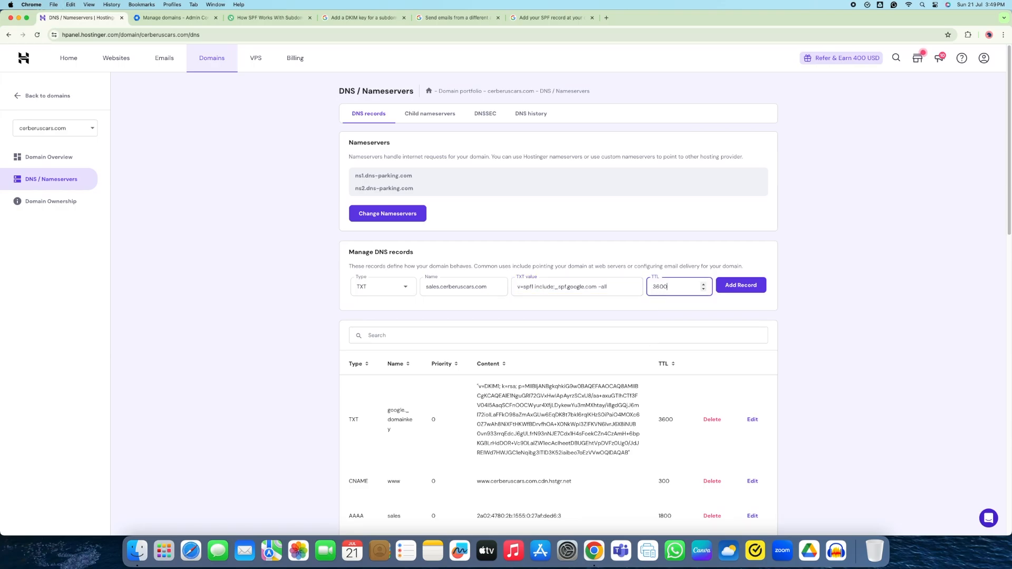
pyautogui.click(741, 285)
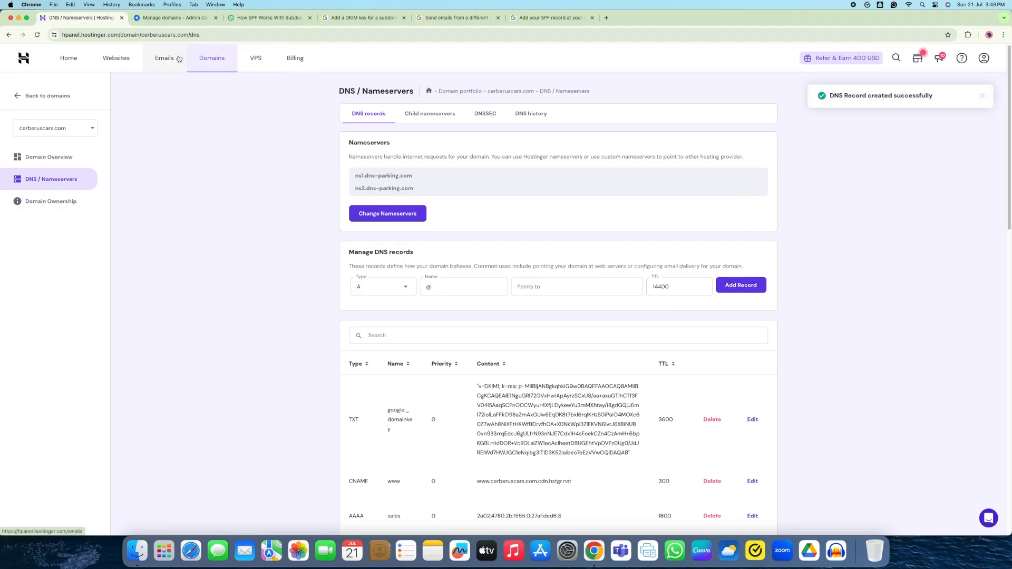
pyautogui.click(172, 19)
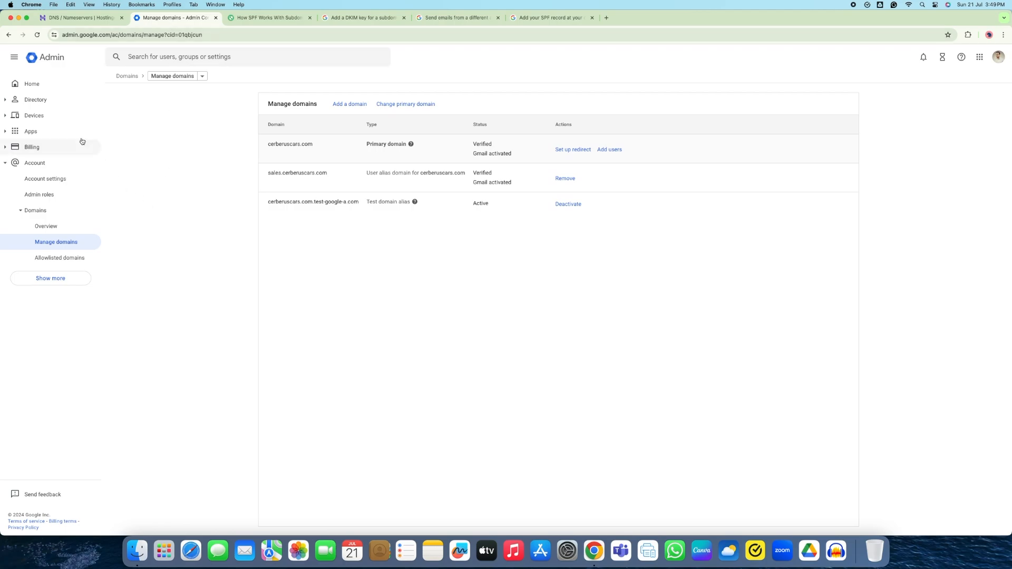
# Go to Apps > Google Workspace > Gmail > Authenticate email in the Admin console
pyautogui.click(13, 131)
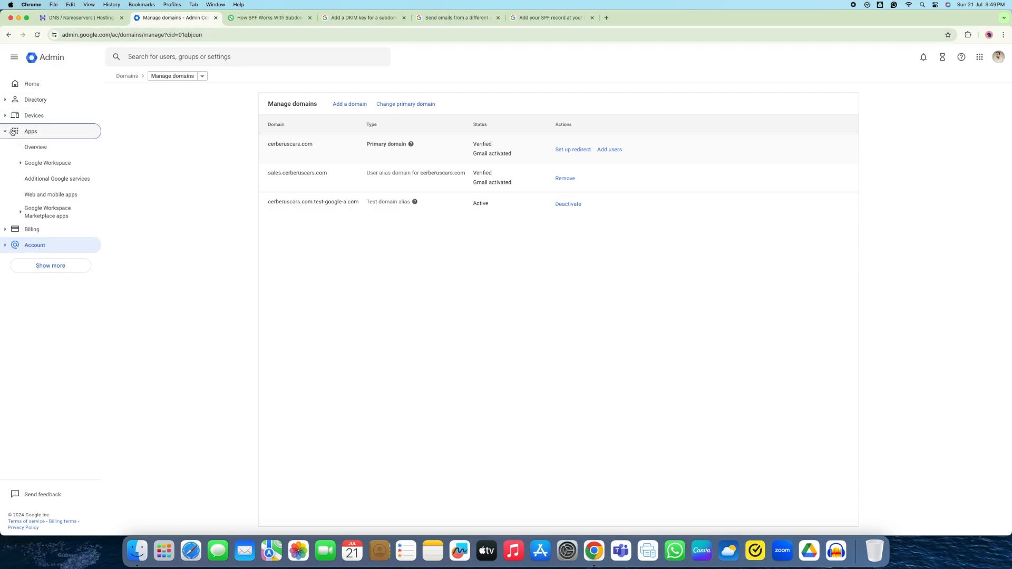
pyautogui.click(41, 164)
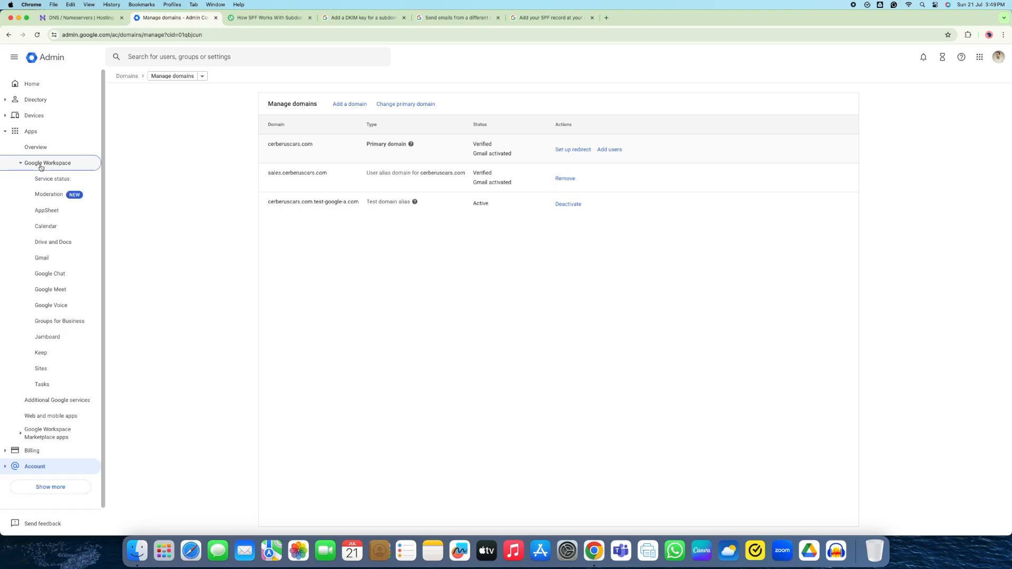
pyautogui.click(47, 259)
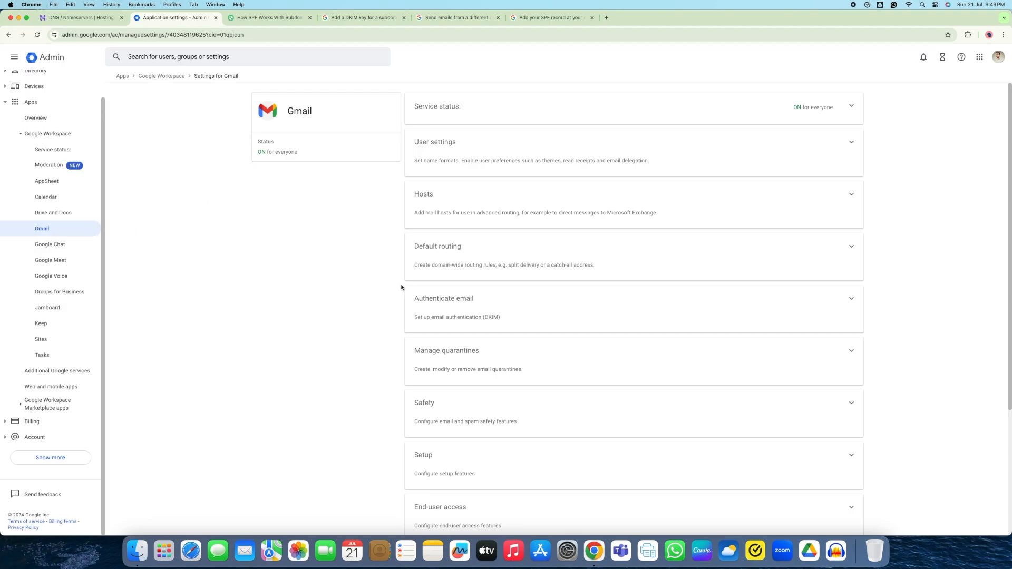
pyautogui.click(543, 303)
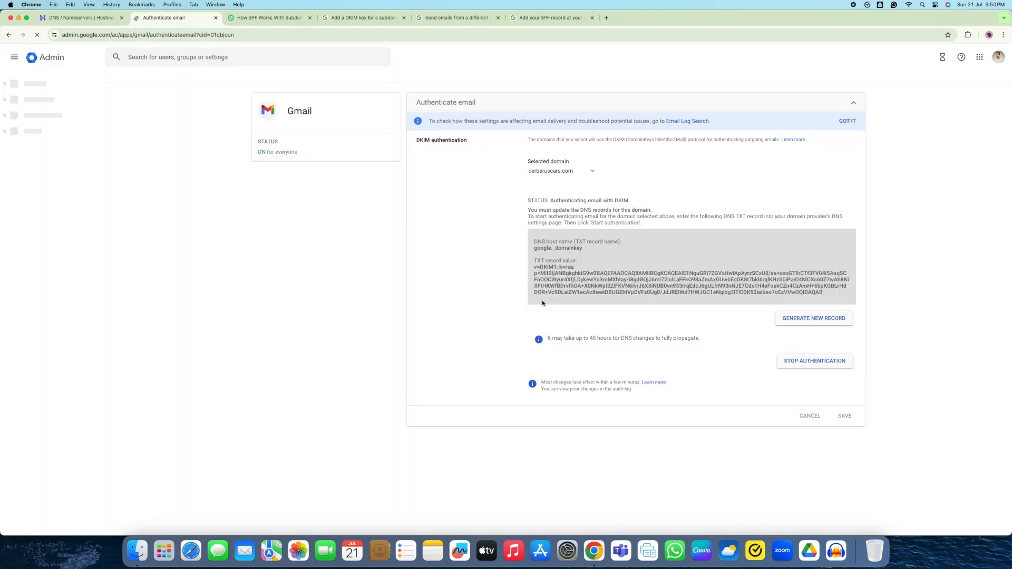
# Generate a new DKIM key for sales.cerberuscars.com and select its host name google._domainkey
pyautogui.moveTo(521, 160); pyautogui.dragTo(578, 162)
pyautogui.click(592, 175)
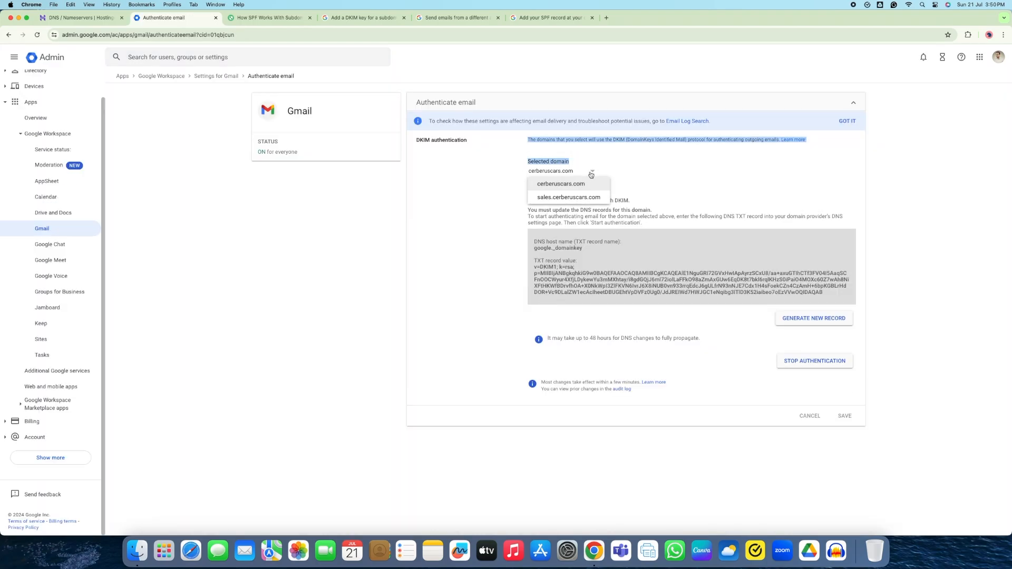
pyautogui.click(566, 200)
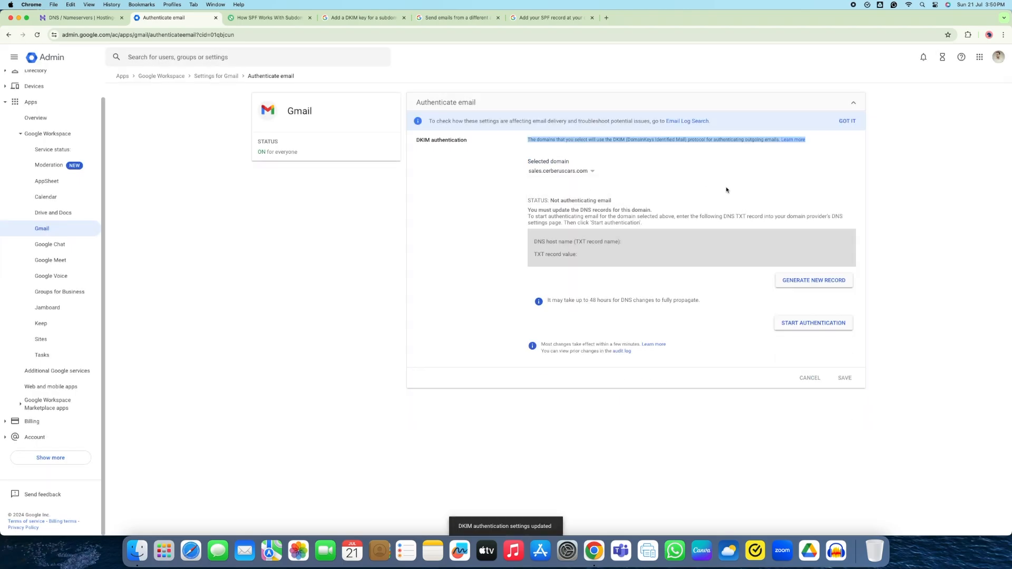
pyautogui.click(827, 285)
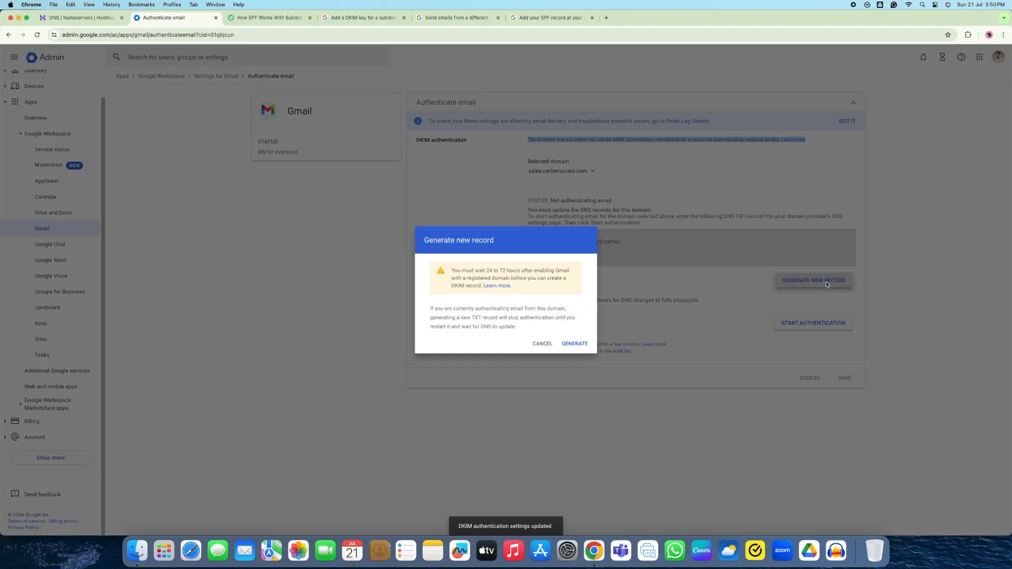
pyautogui.click(577, 401)
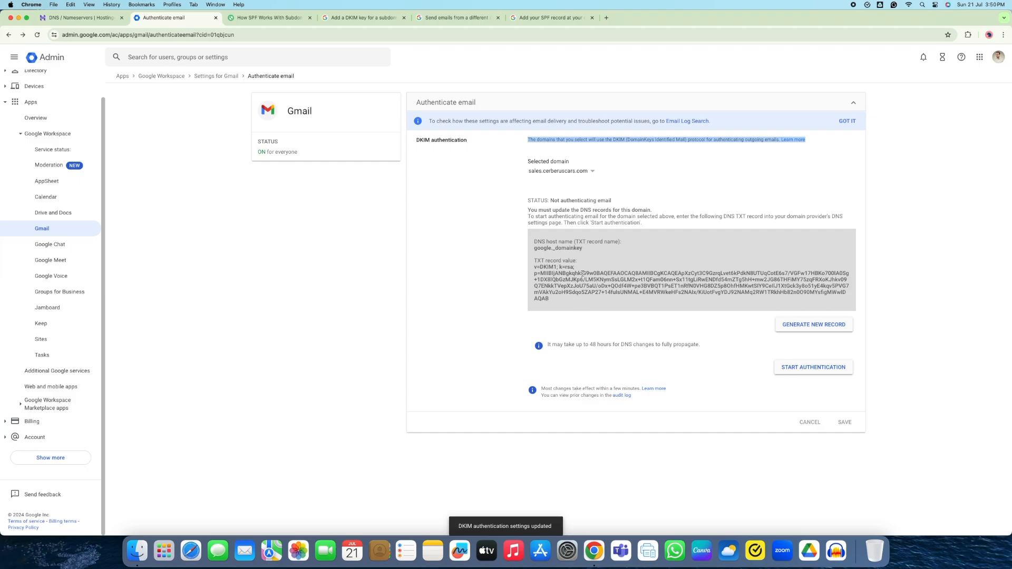
pyautogui.moveTo(535, 249); pyautogui.dragTo(583, 248)
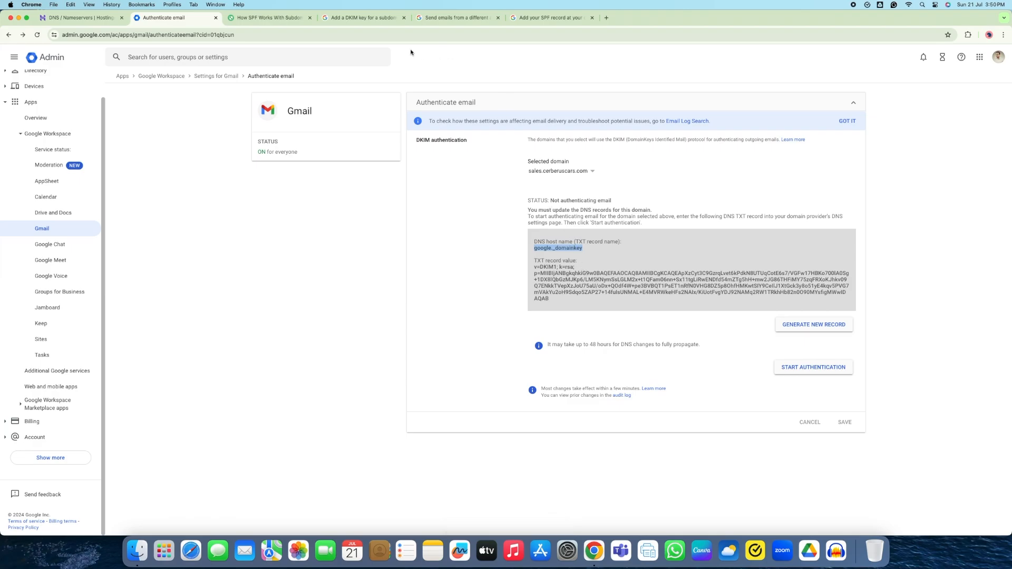
pyautogui.click(353, 19)
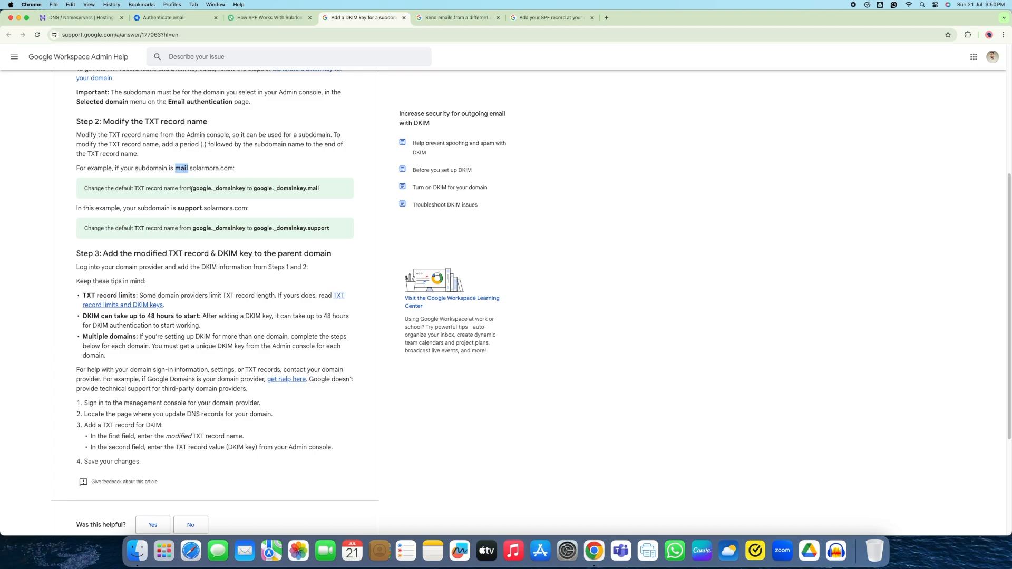
# Confirm from the help article's example that the subdomain is appended, as in google._domainkey.mail
pyautogui.moveTo(194, 188); pyautogui.dragTo(249, 188)
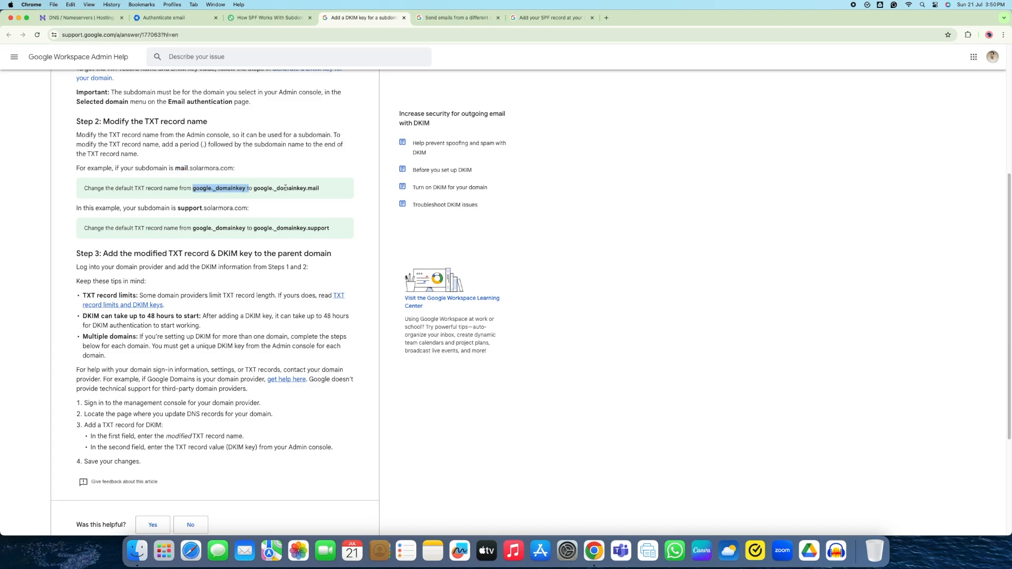
pyautogui.moveTo(255, 189); pyautogui.dragTo(323, 192)
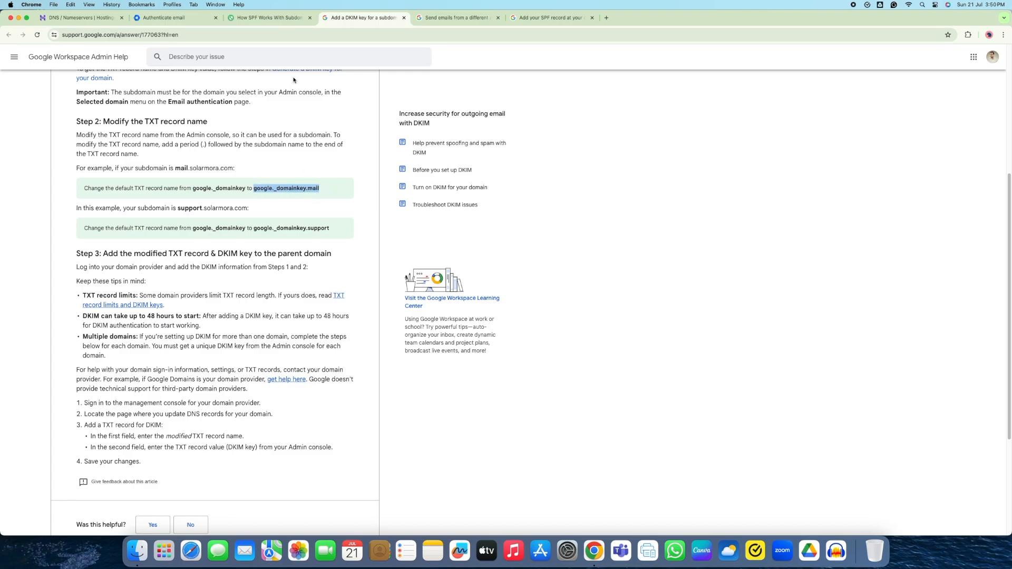
pyautogui.moveTo(144, 125); pyautogui.dragTo(159, 121)
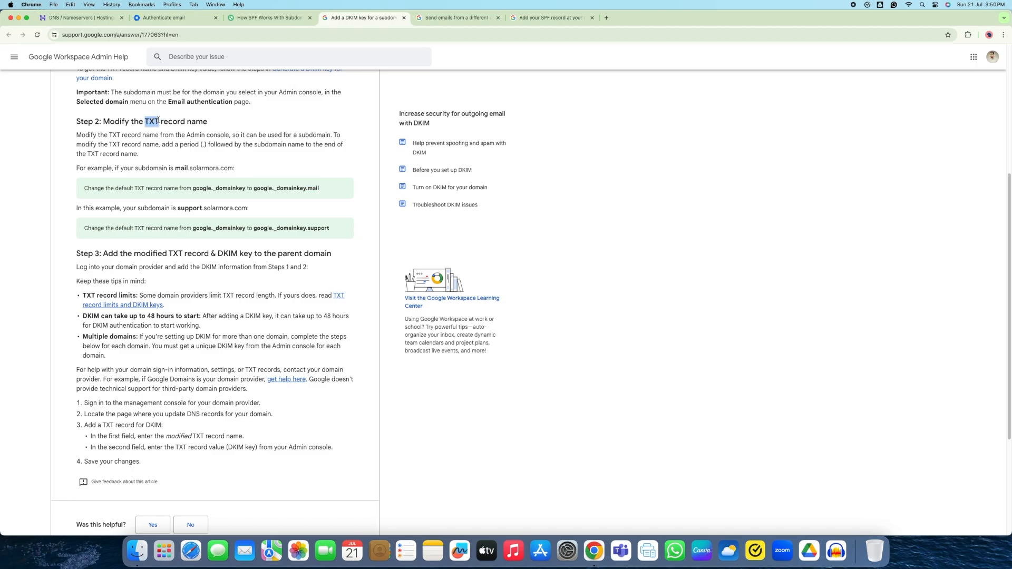
pyautogui.click(181, 24)
# Start a new TXT record in Hostinger named google._domainkey.sales
pyautogui.click(548, 250)
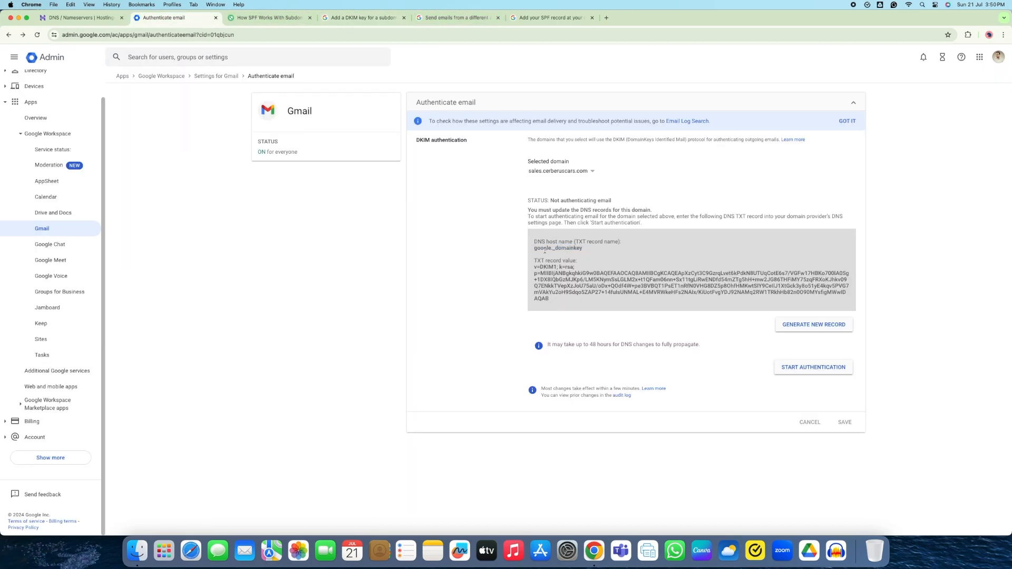
pyautogui.moveTo(535, 249); pyautogui.dragTo(582, 250)
pyautogui.press('super+c')
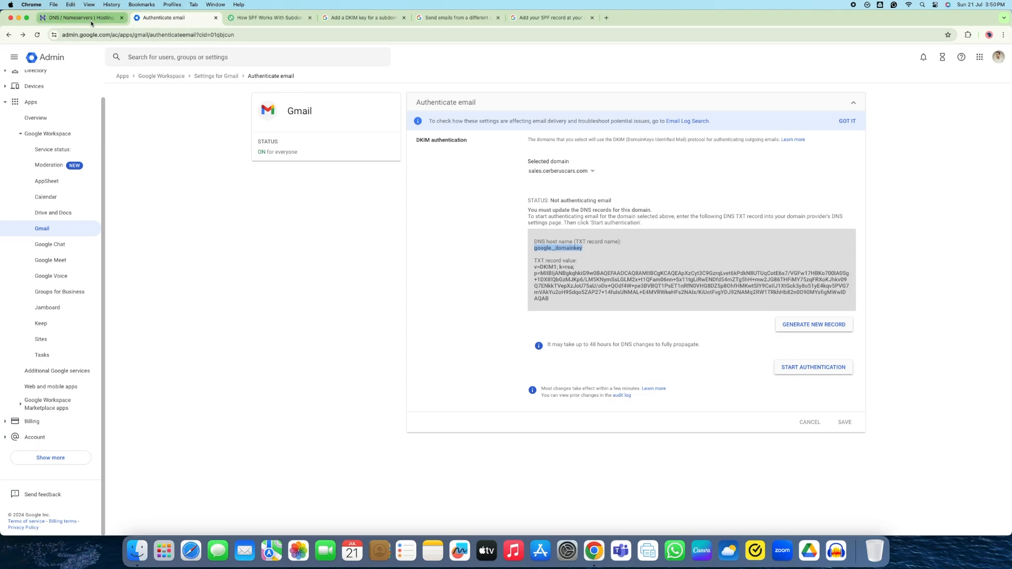
pyautogui.click(79, 18)
pyautogui.click(386, 286)
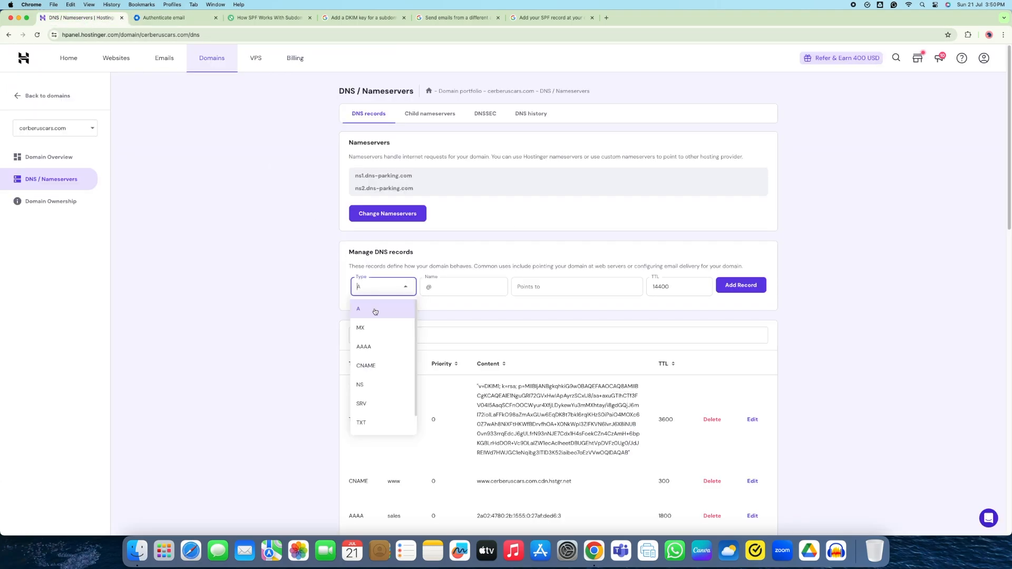
pyautogui.click(367, 406)
pyautogui.click(440, 289)
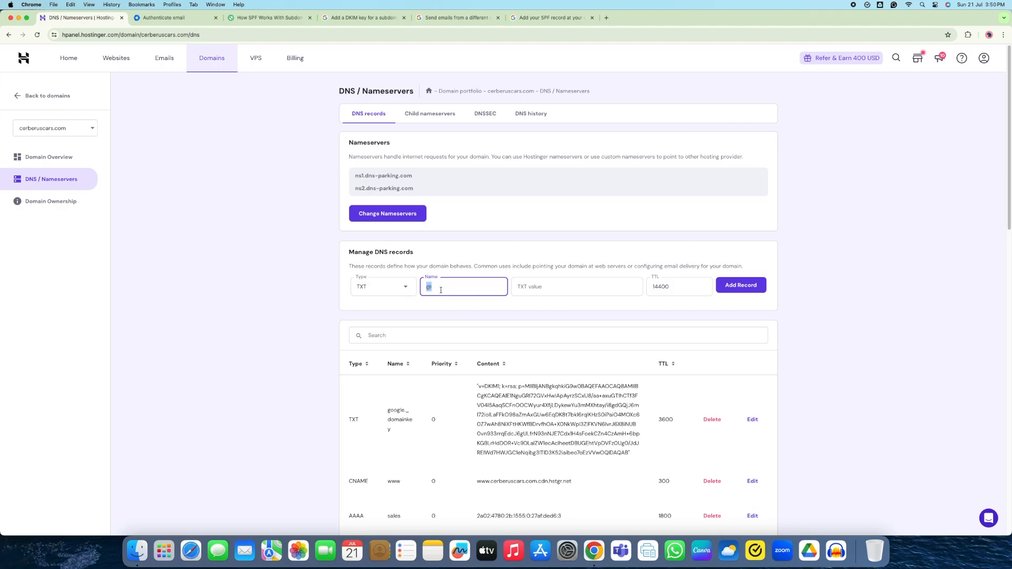
pyautogui.press('super+v')
pyautogui.write('.sales')
# Copy the DKIM key from Google Admin into the record's value, set TTL 3600, and save
pyautogui.click(191, 18)
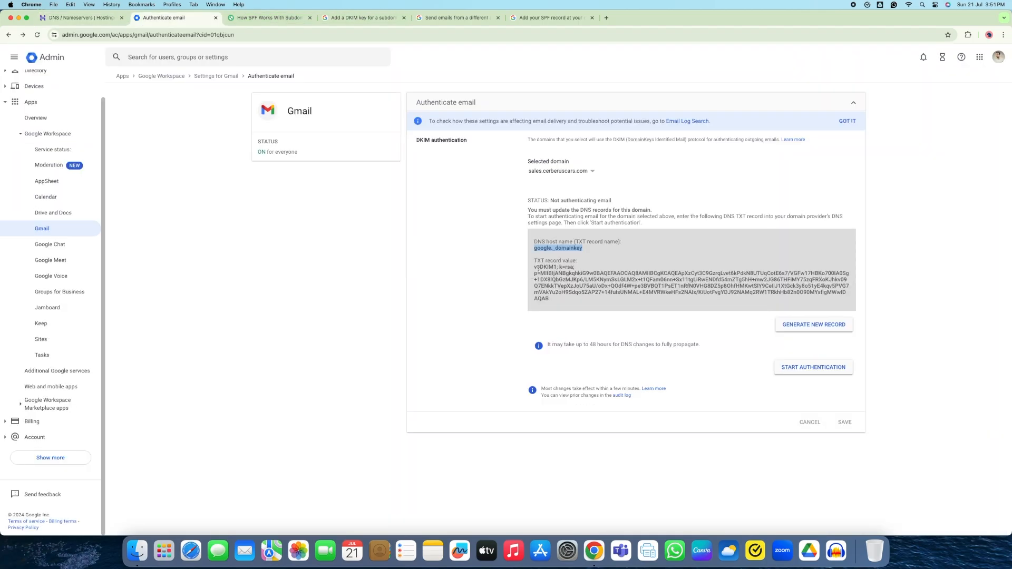
pyautogui.moveTo(535, 268); pyautogui.dragTo(553, 299)
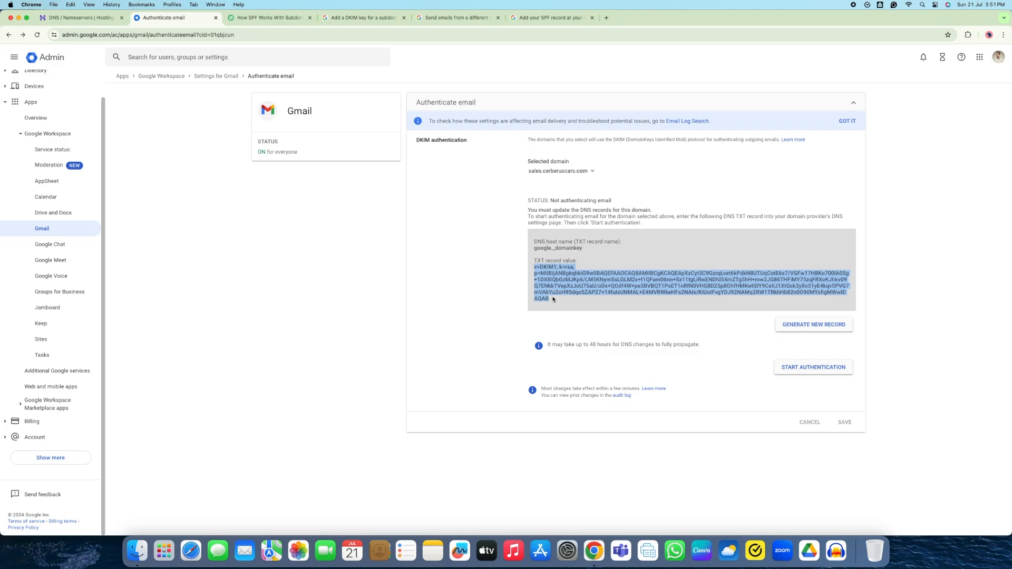
pyautogui.press('super+c')
pyautogui.click(96, 20)
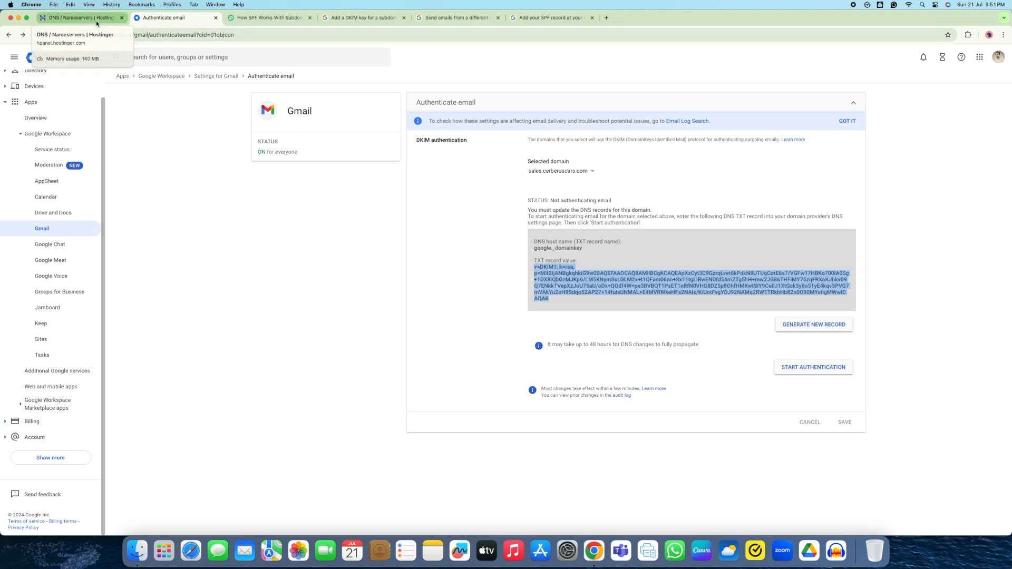
pyautogui.click(532, 291)
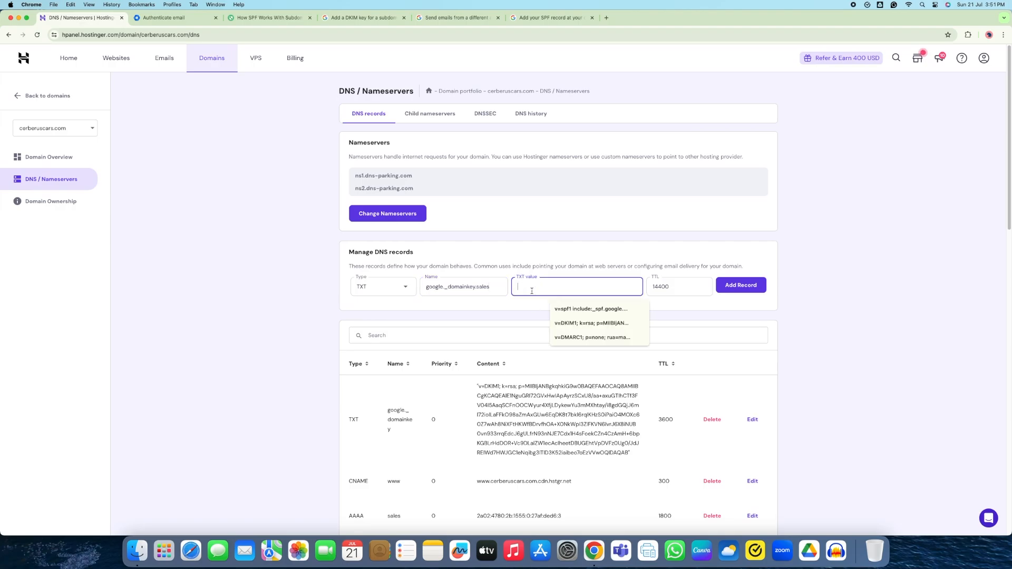
pyautogui.press('super+v')
pyautogui.doubleClick(657, 289)
pyautogui.write('36')
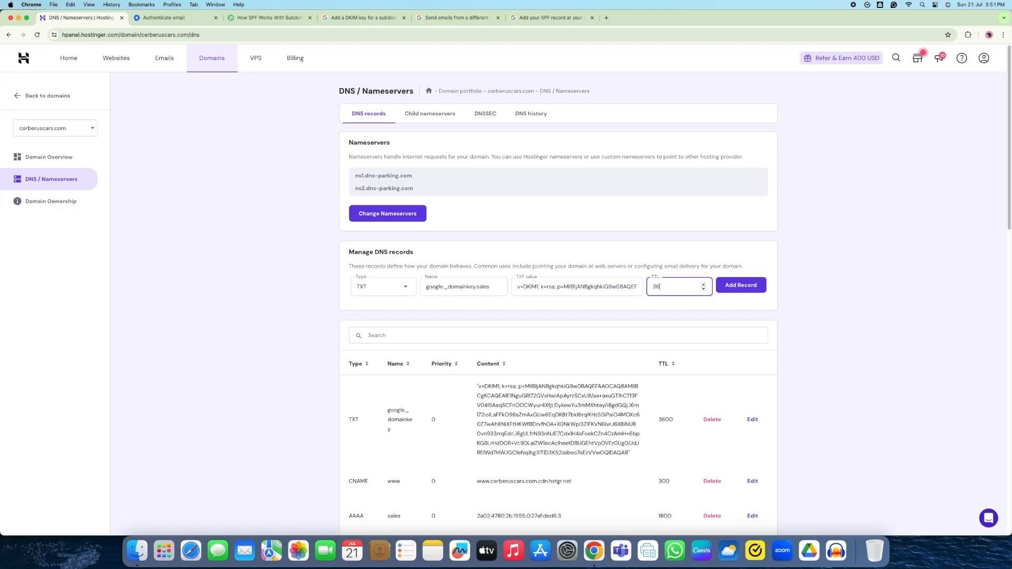
pyautogui.click(746, 286)
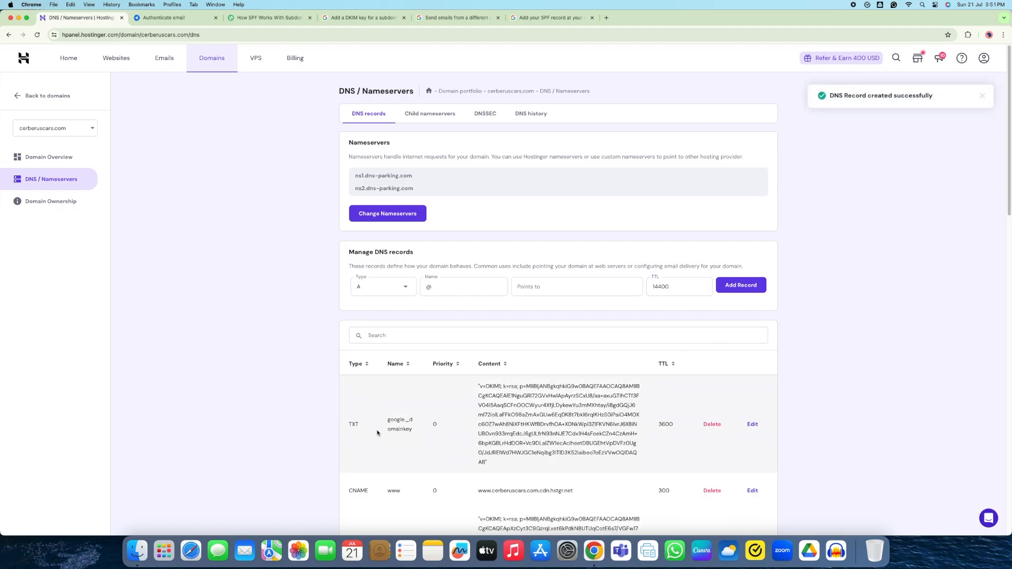
# Compare the new google._domainkey.sales record with the sales SPF record in the DNS list
pyautogui.scroll(-4, 378, 432)
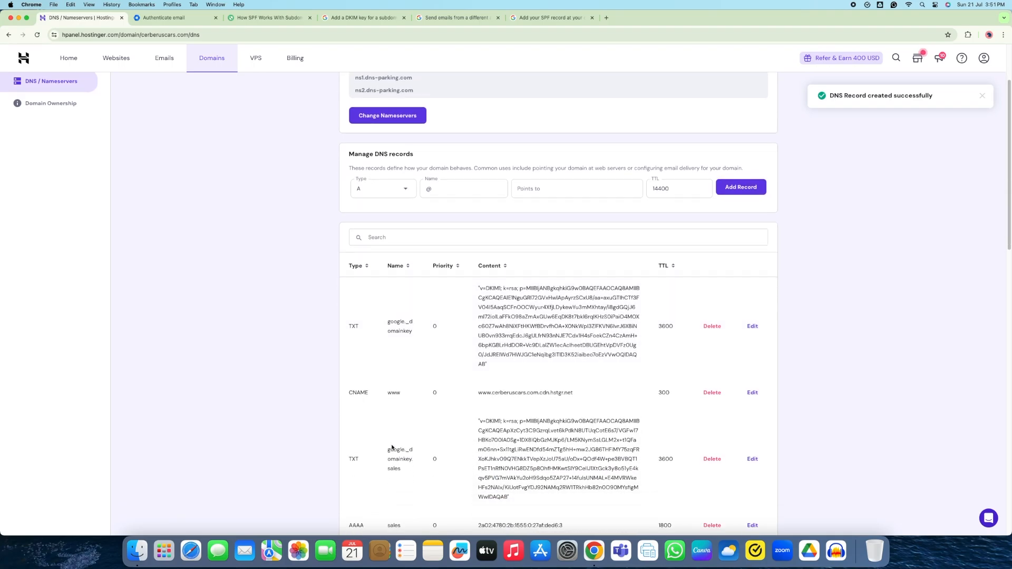
pyautogui.moveTo(391, 450); pyautogui.dragTo(416, 468)
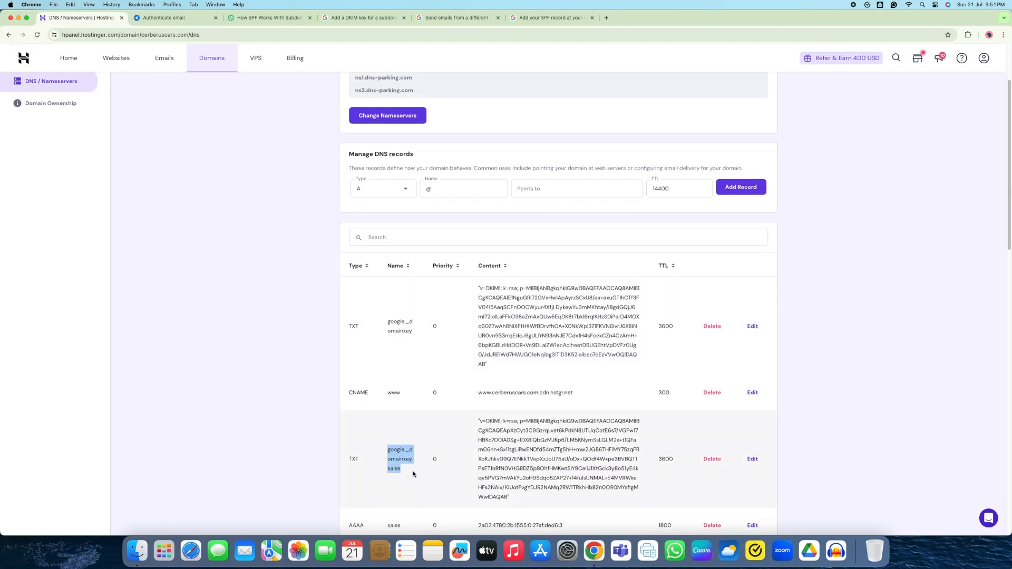
pyautogui.moveTo(387, 323); pyautogui.dragTo(414, 331)
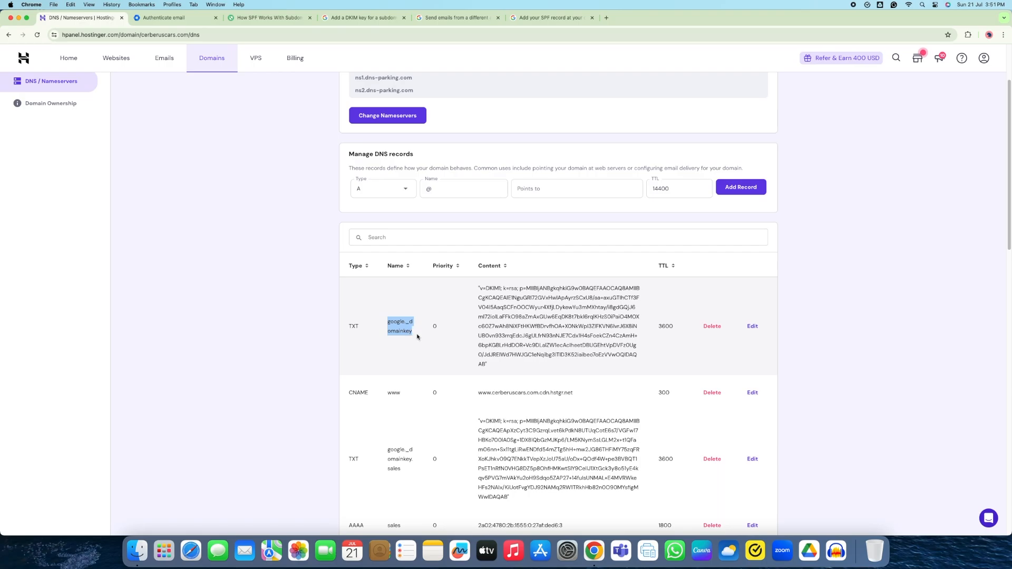
pyautogui.scroll(-2, 462, 399)
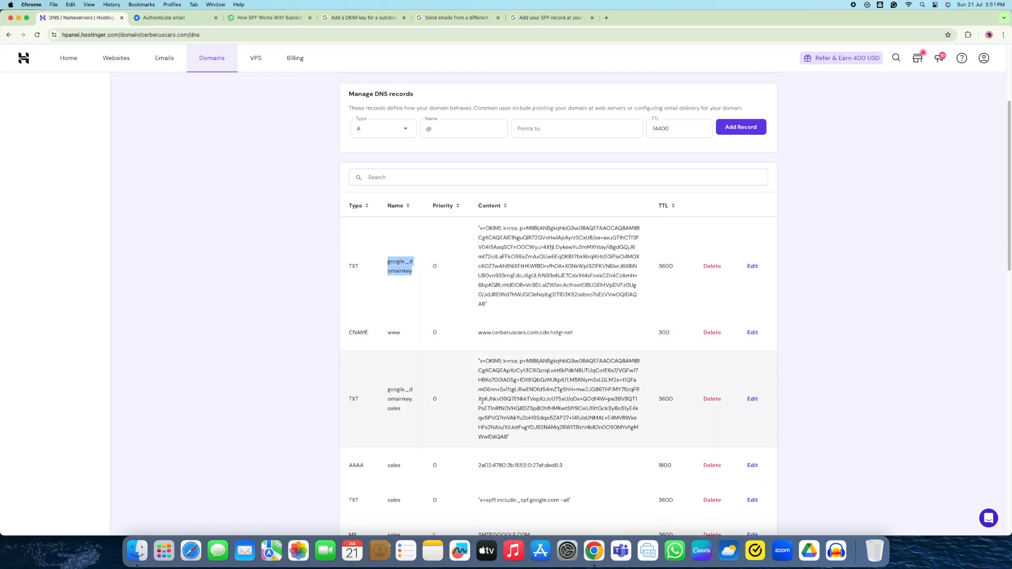
pyautogui.scroll(-2, 435, 388)
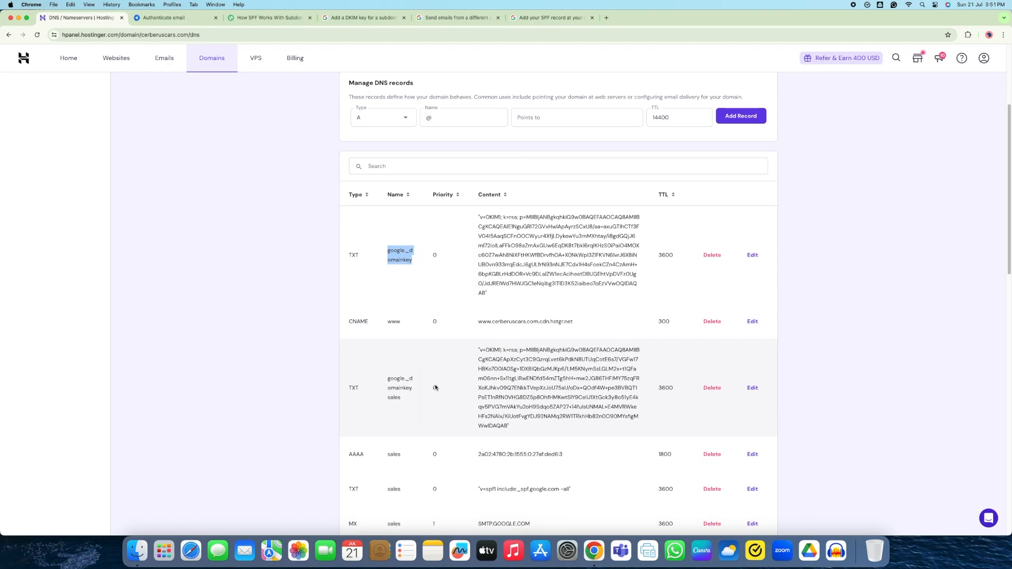
pyautogui.scroll(-5, 436, 388)
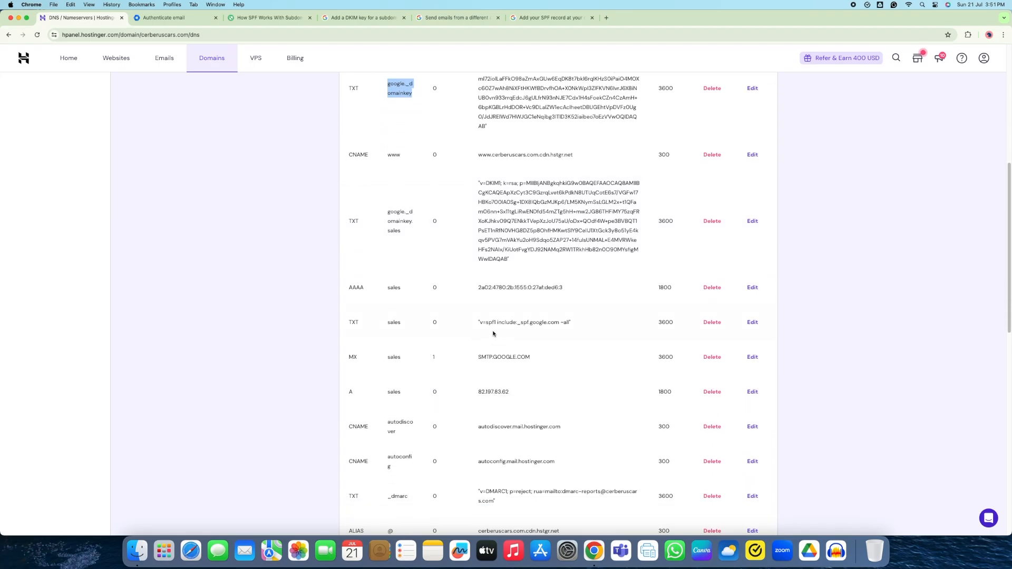
pyautogui.click(387, 324)
pyautogui.moveTo(387, 325); pyautogui.dragTo(403, 324)
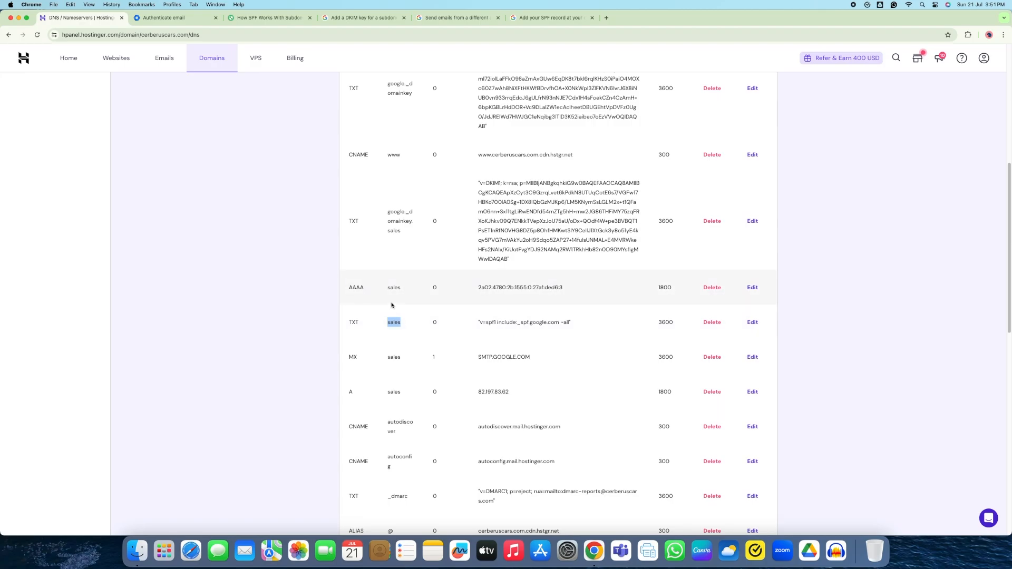
# Begin a web search for 'setting up dmarc' in a new tab
pyautogui.click(369, 18)
pyautogui.click(169, 18)
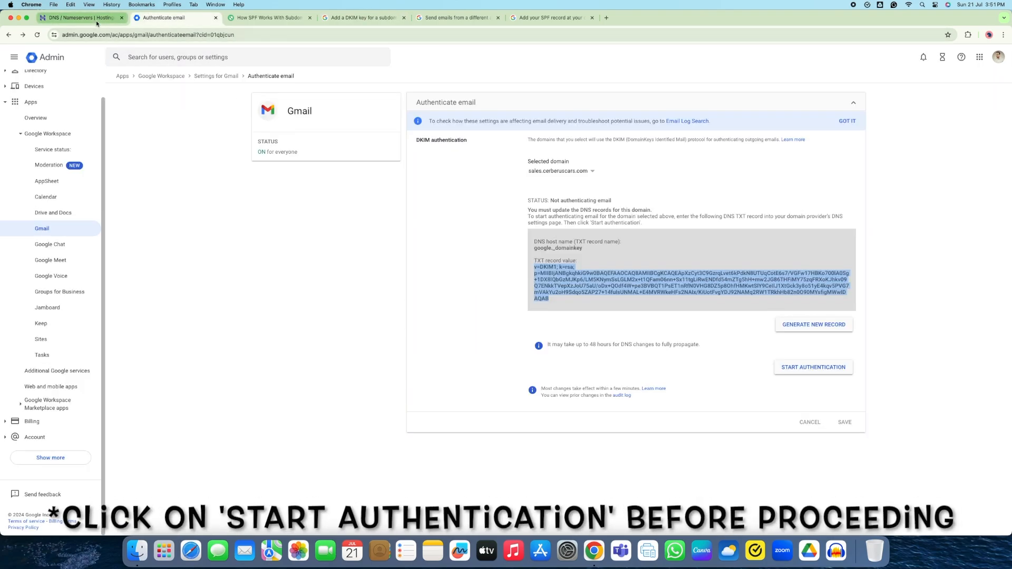
pyautogui.click(606, 18)
pyautogui.write('setting up dma')
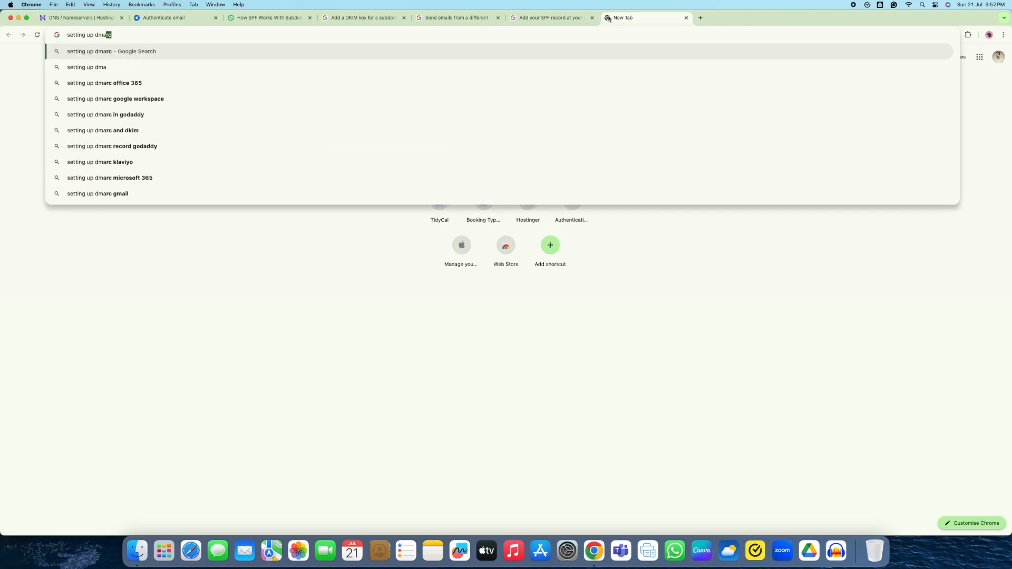
# Search 'setting up dmarc google workspace' and read the article's Subdomains & additional domains section
pyautogui.press('Down')
pyautogui.press('Down')
pyautogui.press('Down')
pyautogui.press('Return')
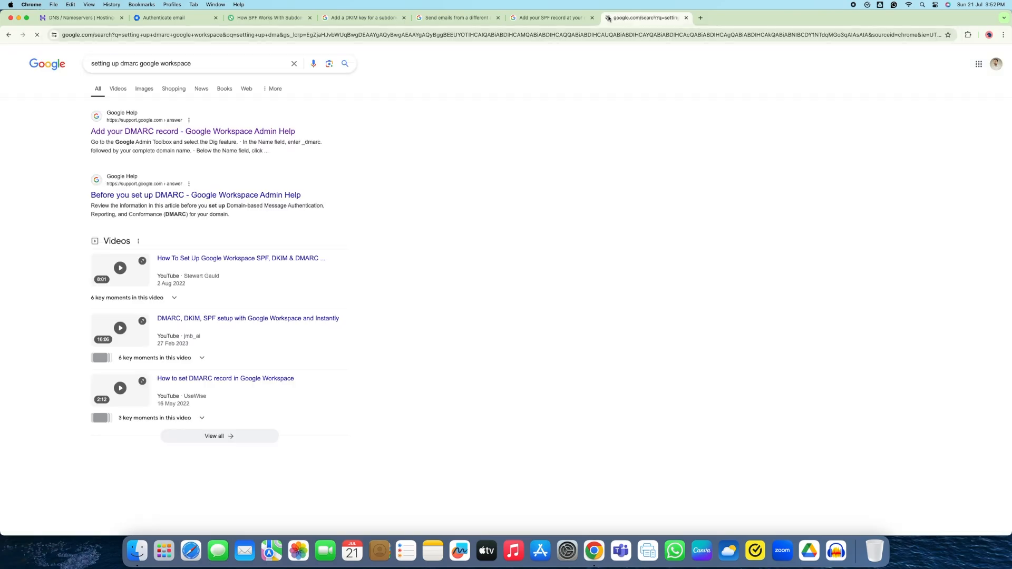
pyautogui.click(177, 131)
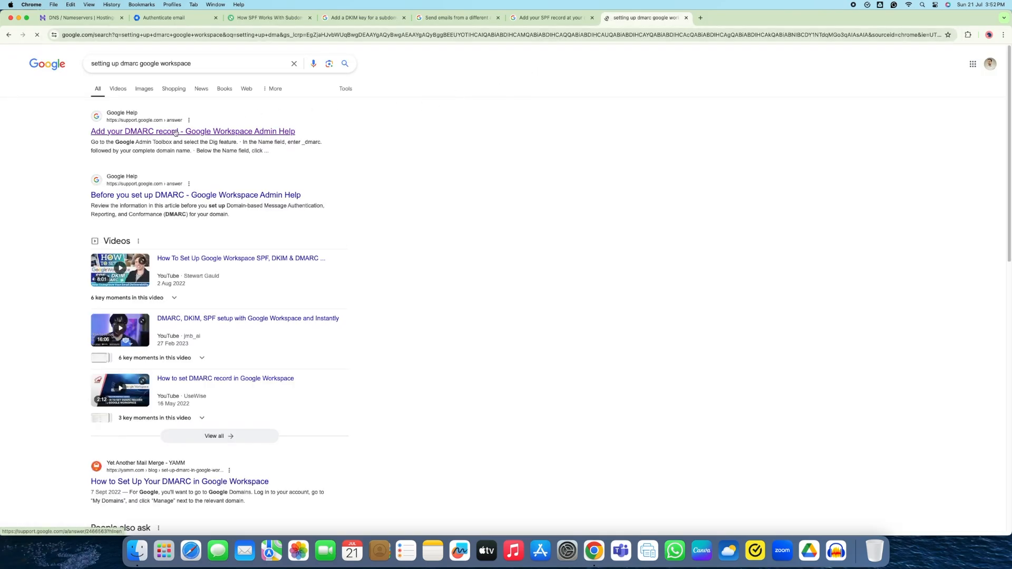
pyautogui.moveTo(78, 178); pyautogui.dragTo(228, 177)
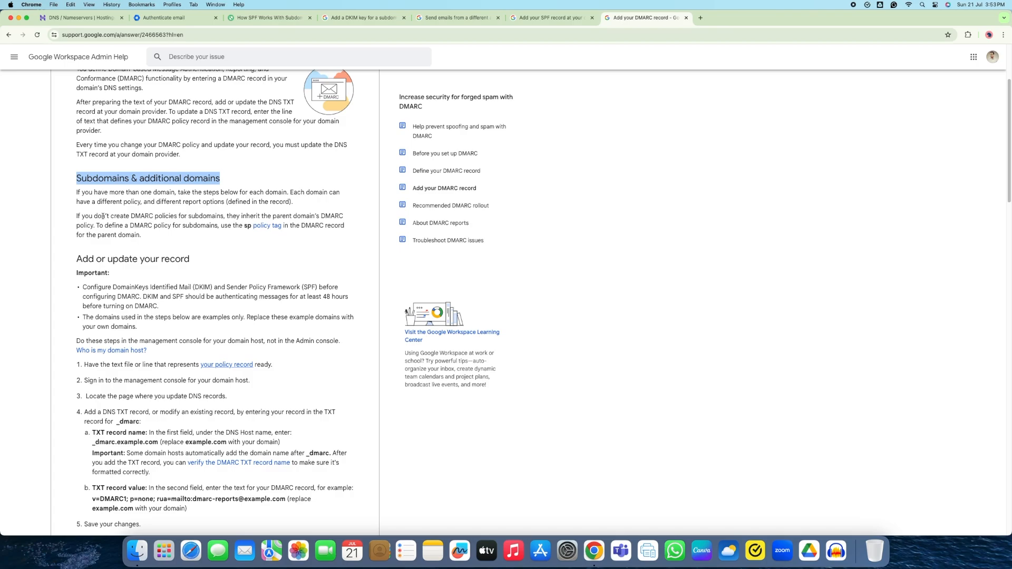
pyautogui.moveTo(78, 216); pyautogui.dragTo(117, 228)
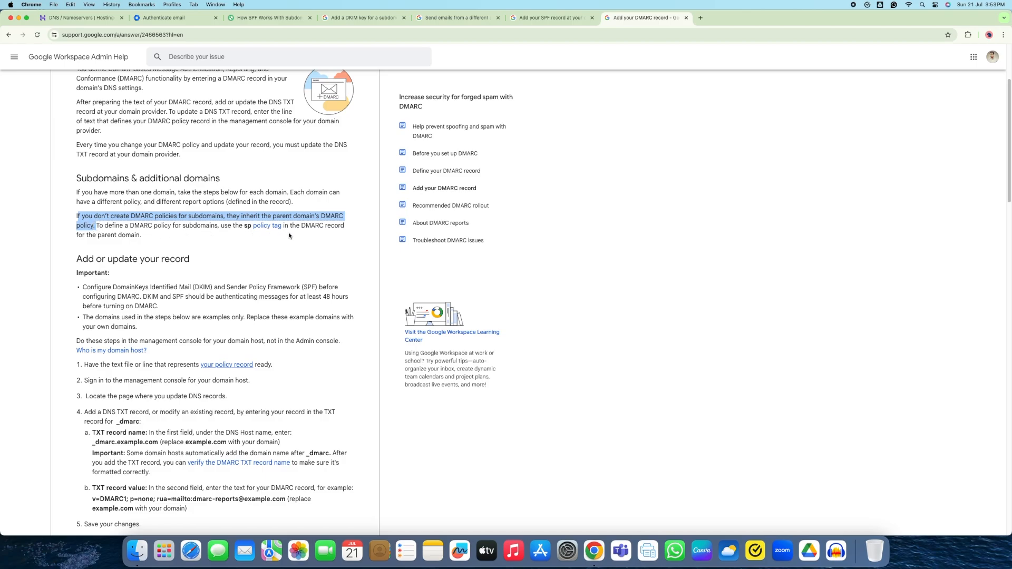
pyautogui.click(154, 239)
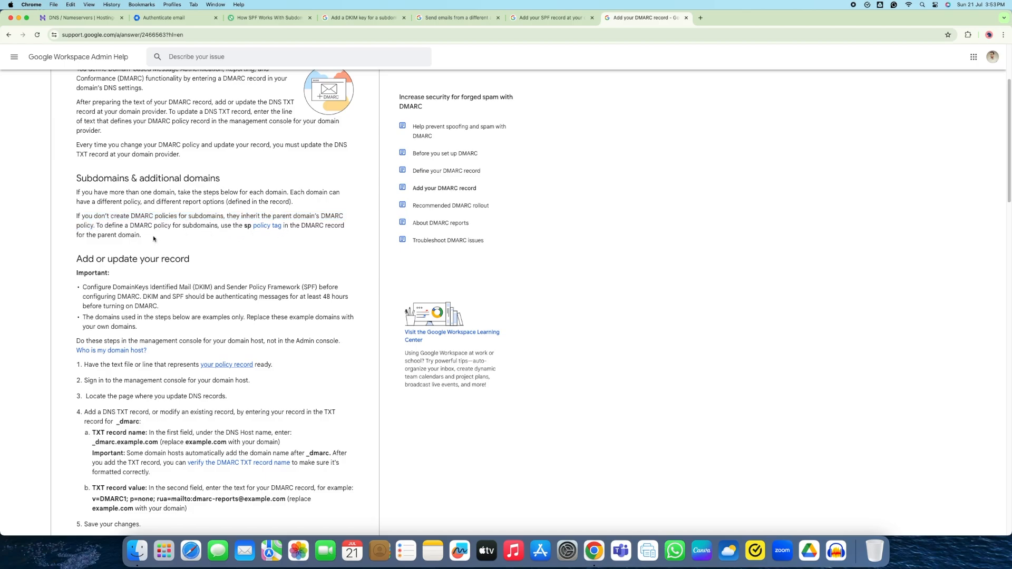
# Copy the example record name _dmarc.example.com from the article and return to Hostinger
pyautogui.scroll(-4, 154, 239)
pyautogui.moveTo(93, 223); pyautogui.dragTo(105, 224)
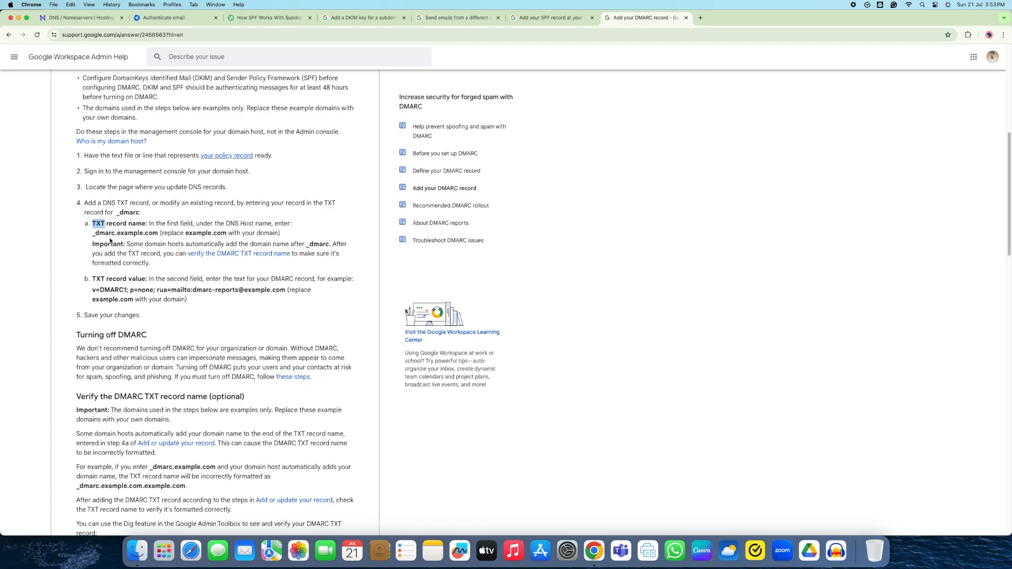
pyautogui.click(110, 240)
pyautogui.scroll(-1, 110, 240)
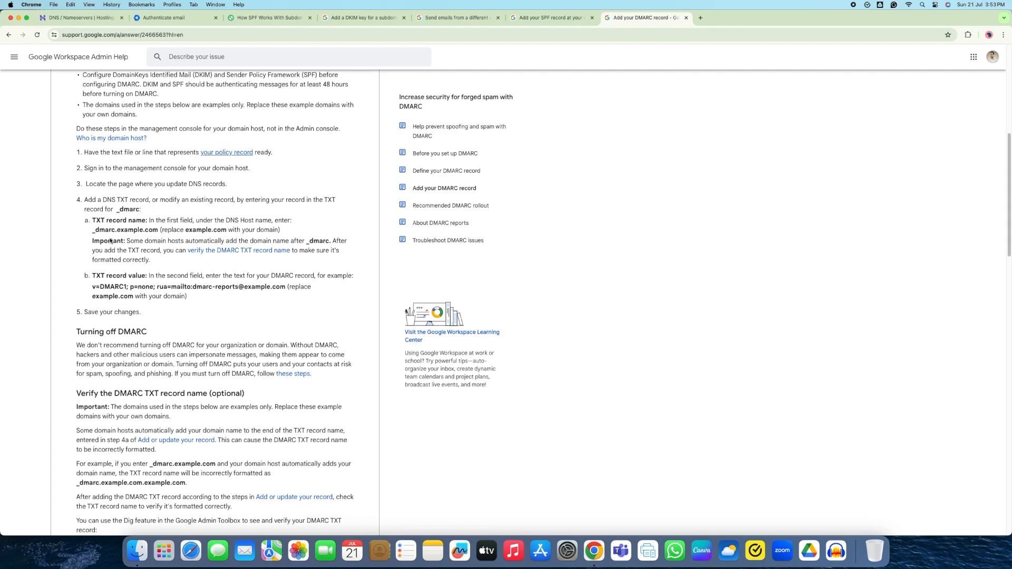
pyautogui.moveTo(91, 231); pyautogui.dragTo(158, 231)
pyautogui.press('super+c')
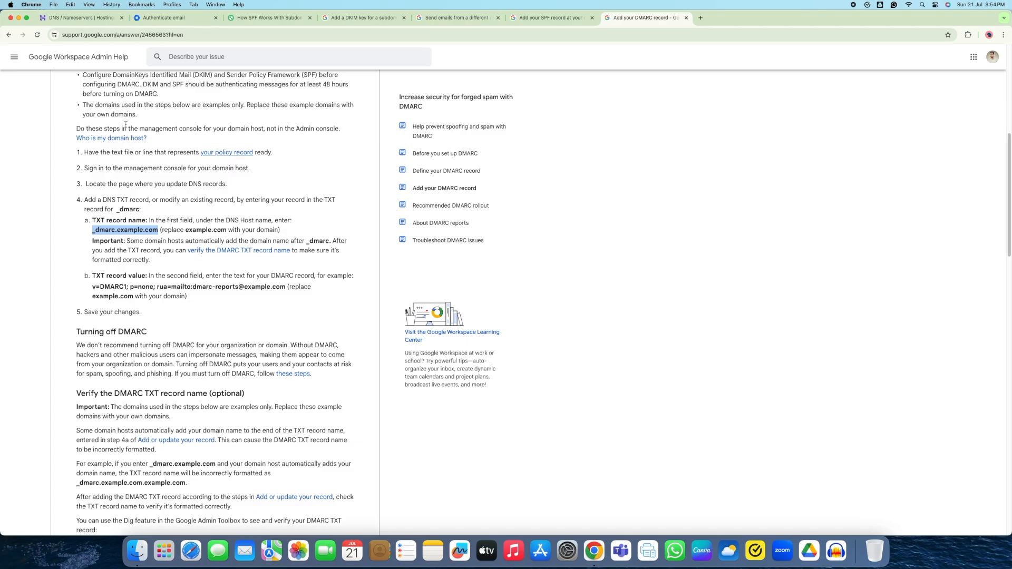
pyautogui.click(79, 20)
pyautogui.scroll(6, 485, 277)
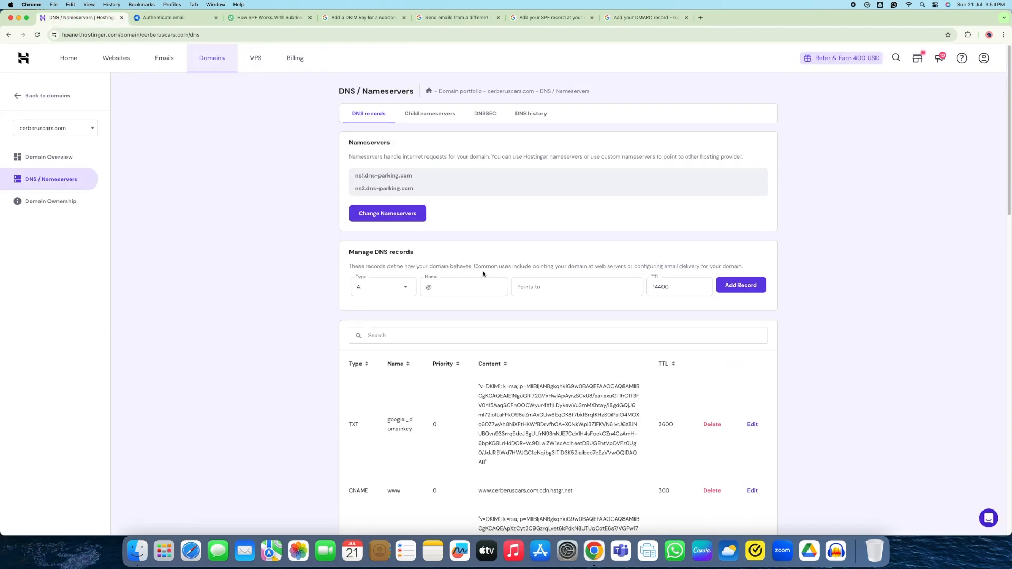
# Start a TXT record named _dmarc.sales from the pasted example name
pyautogui.click(389, 287)
pyautogui.click(361, 422)
pyautogui.doubleClick(437, 292)
pyautogui.press('super+v')
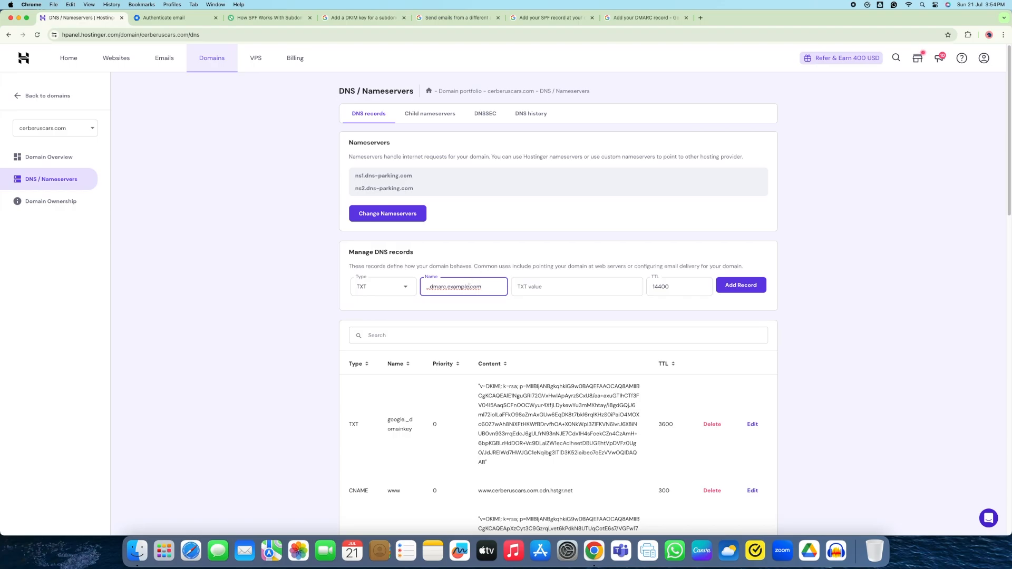
pyautogui.press('BackSpace')
pyautogui.press('BackSpace')
pyautogui.press('BackSpace')
pyautogui.press('BackSpace')
pyautogui.press('BackSpace')
pyautogui.press('BackSpace')
pyautogui.press('BackSpace')
pyautogui.press('BackSpace')
pyautogui.write('sales.cerberus')
# Copy the article's example DMARC policy value into the record's value field
pyautogui.click(560, 288)
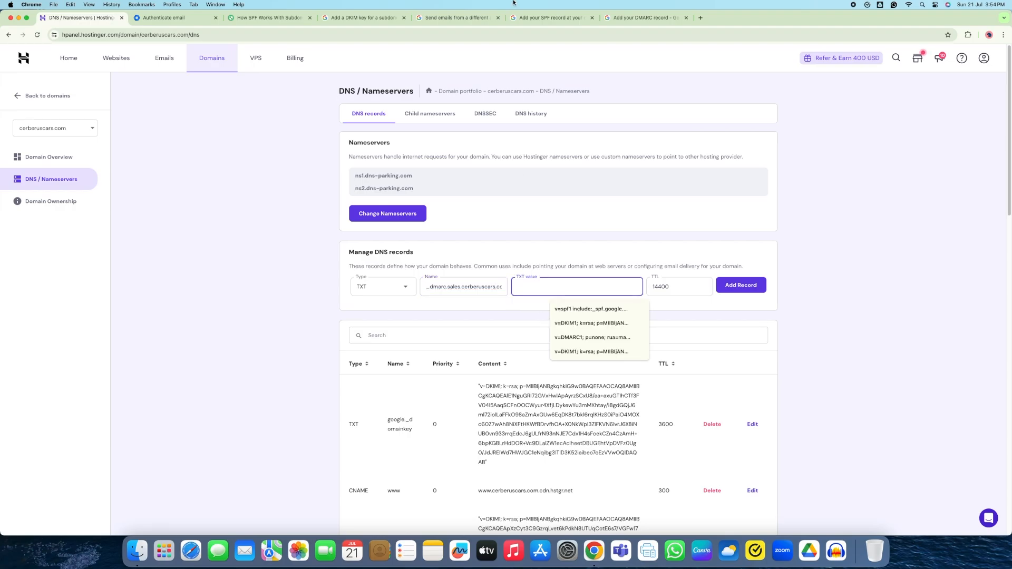
pyautogui.click(618, 19)
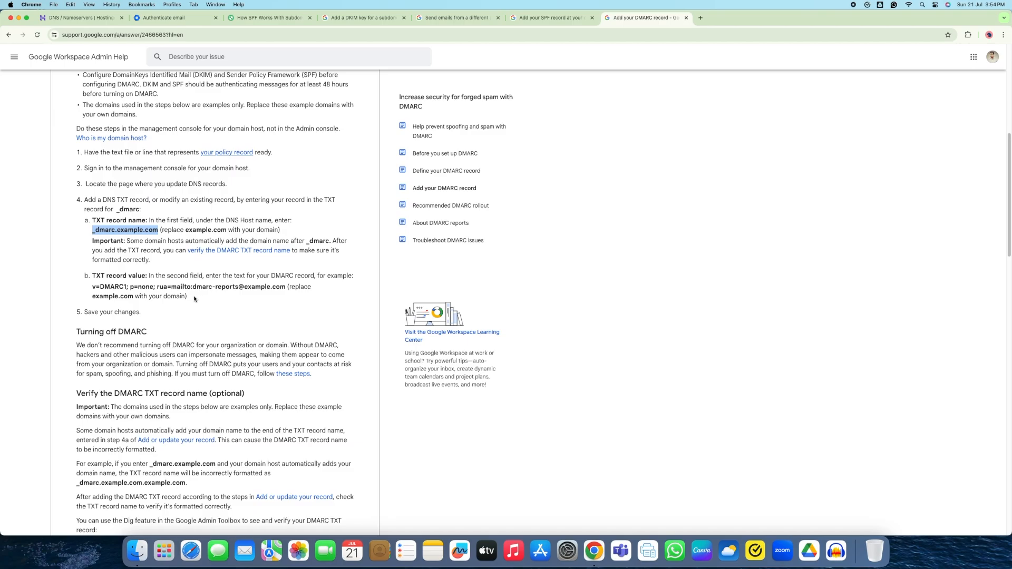
pyautogui.scroll(-1, 180, 289)
pyautogui.scroll(-1, 180, 288)
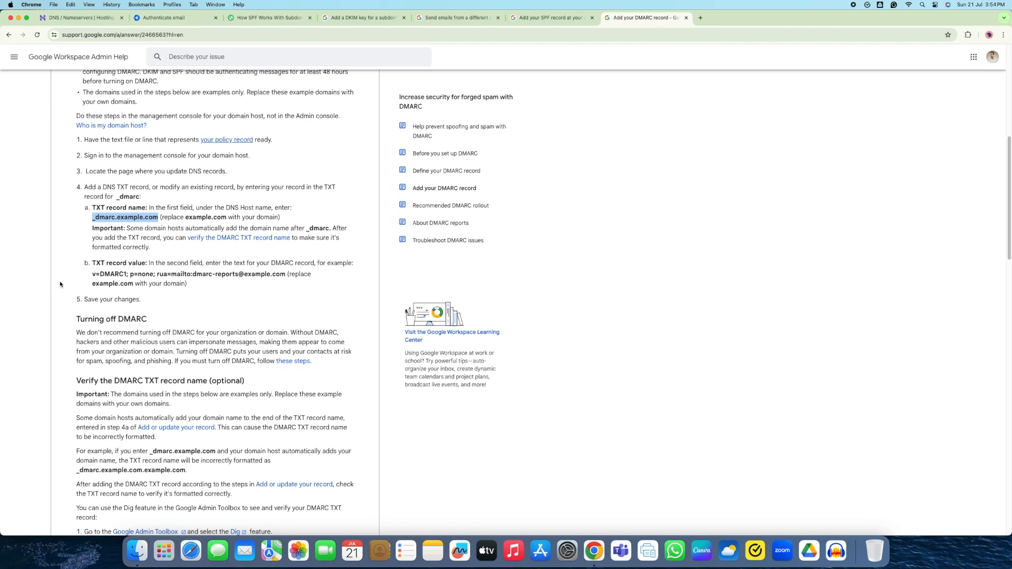
pyautogui.moveTo(92, 275); pyautogui.dragTo(283, 278)
pyautogui.press('super+c')
pyautogui.press('super+1')
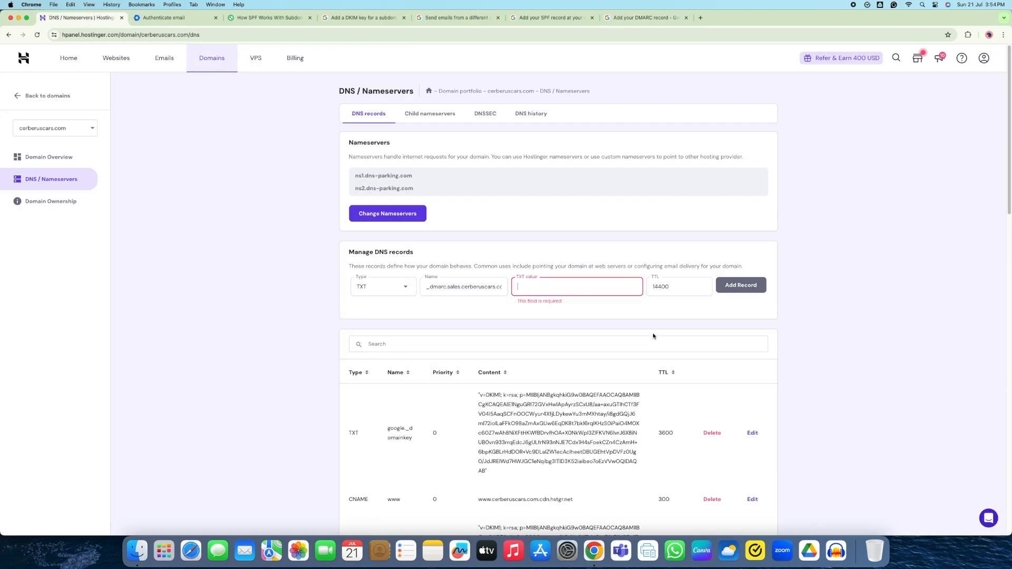
pyautogui.press('super+v')
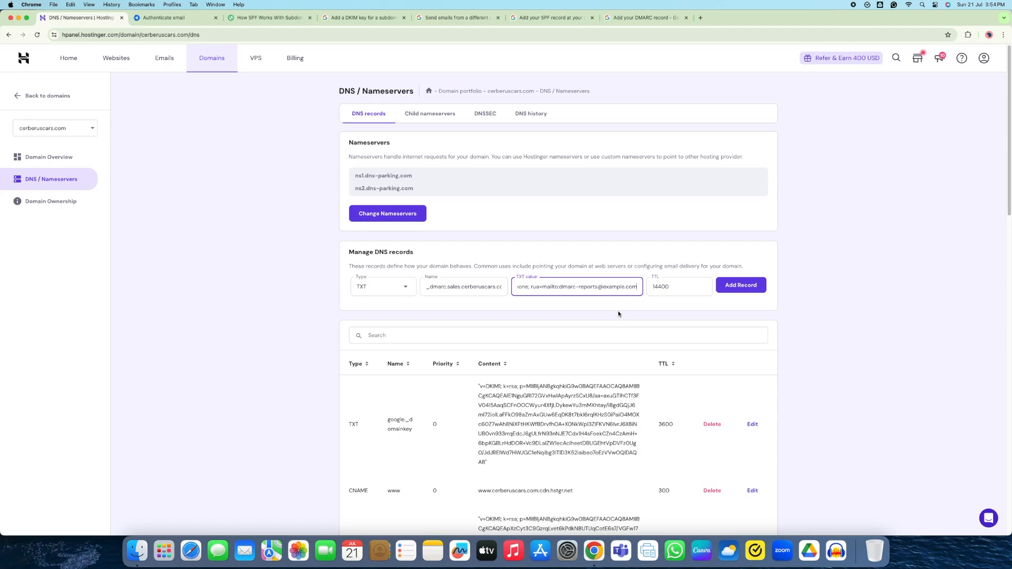
# Point the report address to sales.cerberuscars, change p=none to p=reject, set TTL 3600, and save
pyautogui.click(623, 286)
pyautogui.press('BackSpace')
pyautogui.press('BackSpace')
pyautogui.press('BackSpace')
pyautogui.press('BackSpace')
pyautogui.press('BackSpace')
pyautogui.press('BackSpace')
pyautogui.press('BackSpace')
pyautogui.write('sales.cerberuscars')
pyautogui.press('Left')
pyautogui.press('Left')
pyautogui.press('Left')
pyautogui.press('Left')
pyautogui.press('Left')
pyautogui.press('Left')
pyautogui.press('BackSpace')
pyautogui.press('BackSpace')
pyautogui.press('BackSpace')
pyautogui.press('BackSpace')
pyautogui.write('reject')
pyautogui.click(671, 289)
pyautogui.doubleClick(656, 288)
pyautogui.write('360')
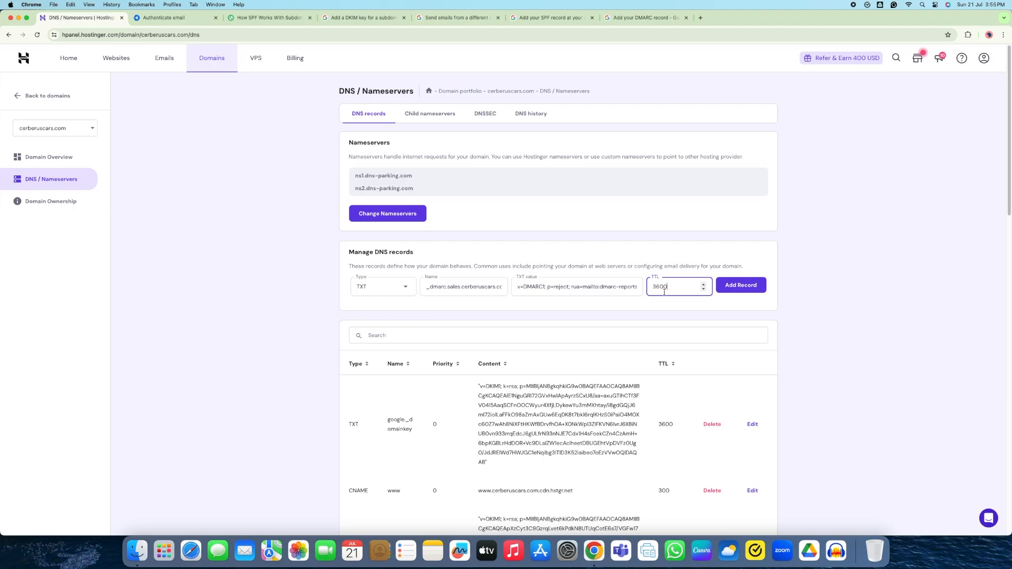
pyautogui.click(749, 289)
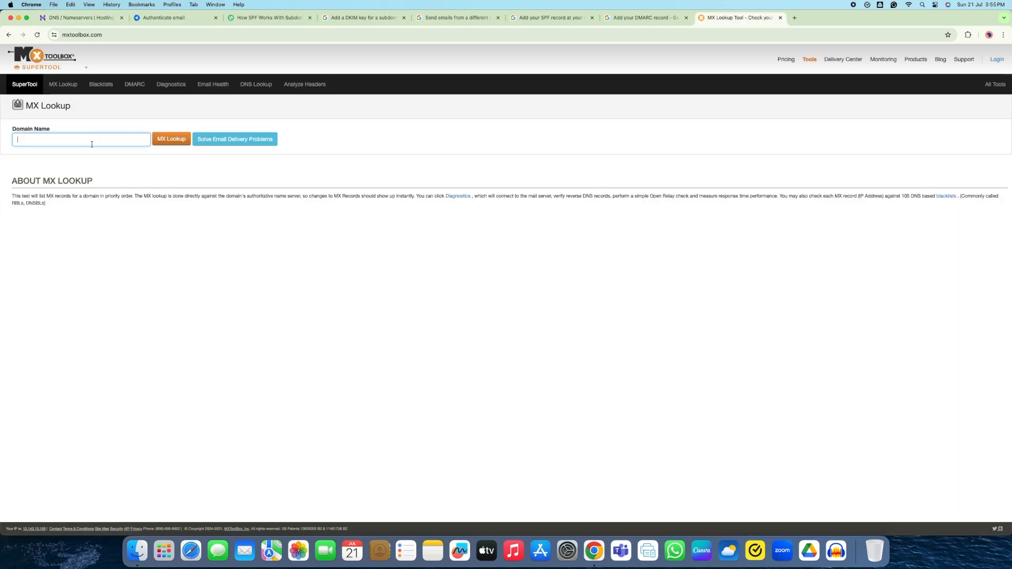
# Run an MXToolbox MX lookup on sales.cerberuscars.com and confirm the DNS record is found
pyautogui.write('sales.cerberuscars.com')
pyautogui.press('super+a')
pyautogui.press('Return')
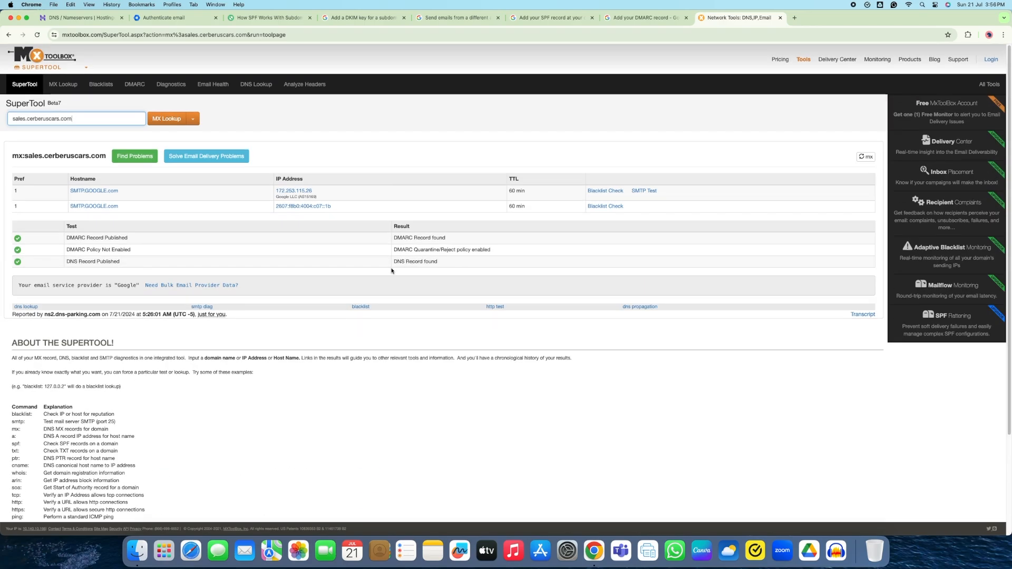
pyautogui.moveTo(393, 262); pyautogui.dragTo(491, 250)
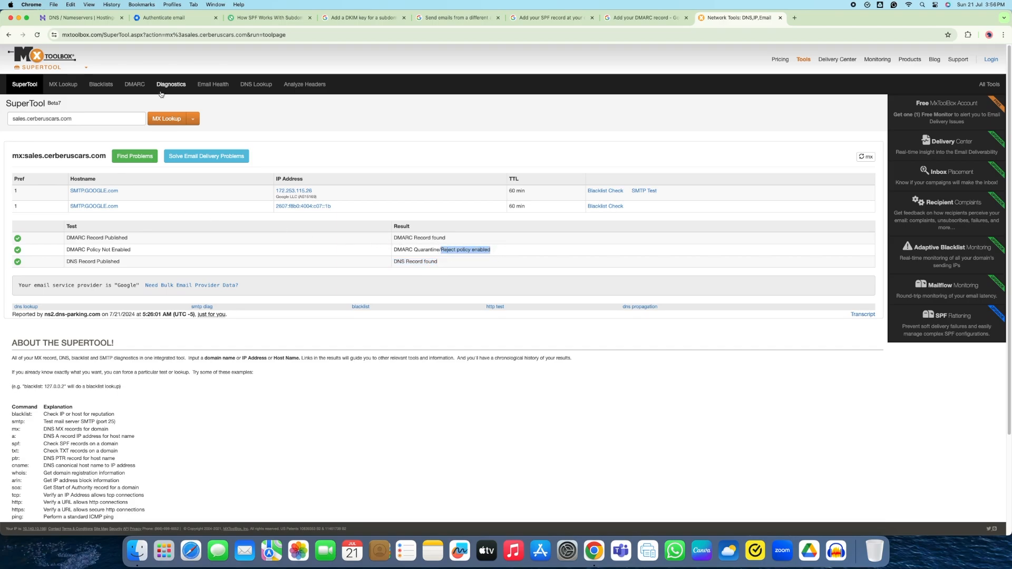
# Run the Email Health check on sales.cerberuscars.com
pyautogui.click(213, 84)
pyautogui.click(50, 140)
pyautogui.click(77, 160)
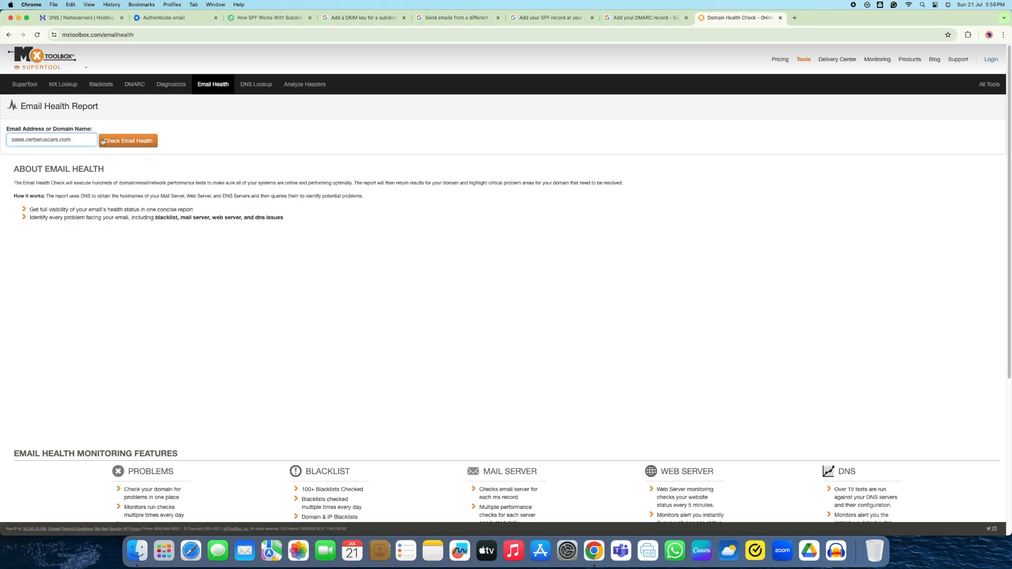
pyautogui.click(103, 141)
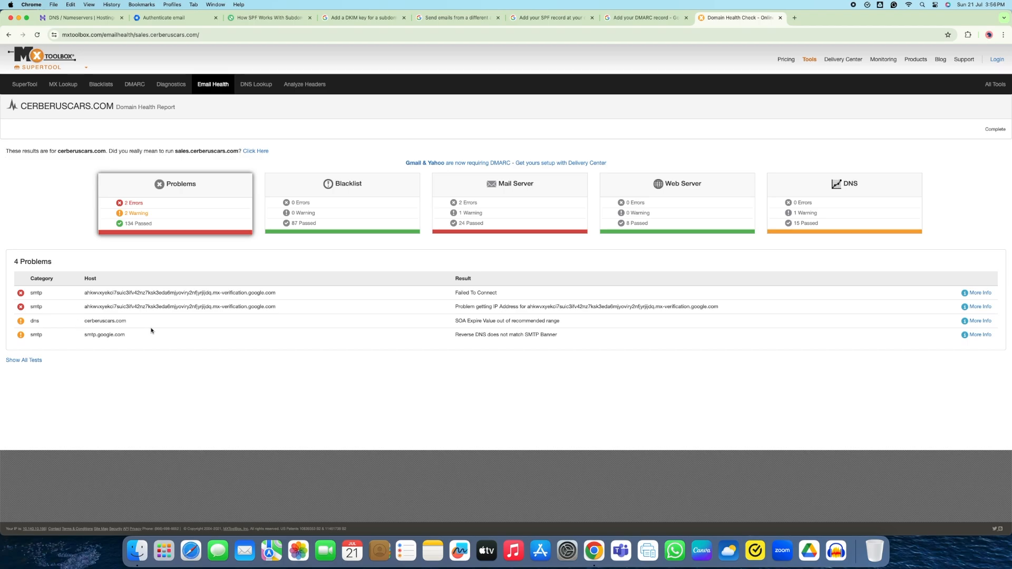
# Run a DNS lookup on the subdomain and confirm its A record is published
pyautogui.click(243, 89)
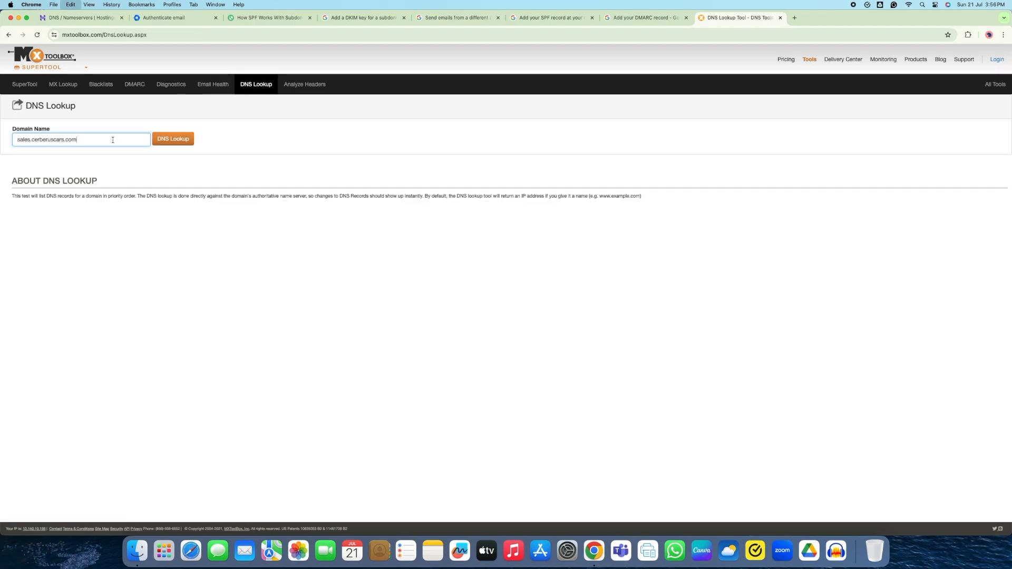
pyautogui.click(191, 142)
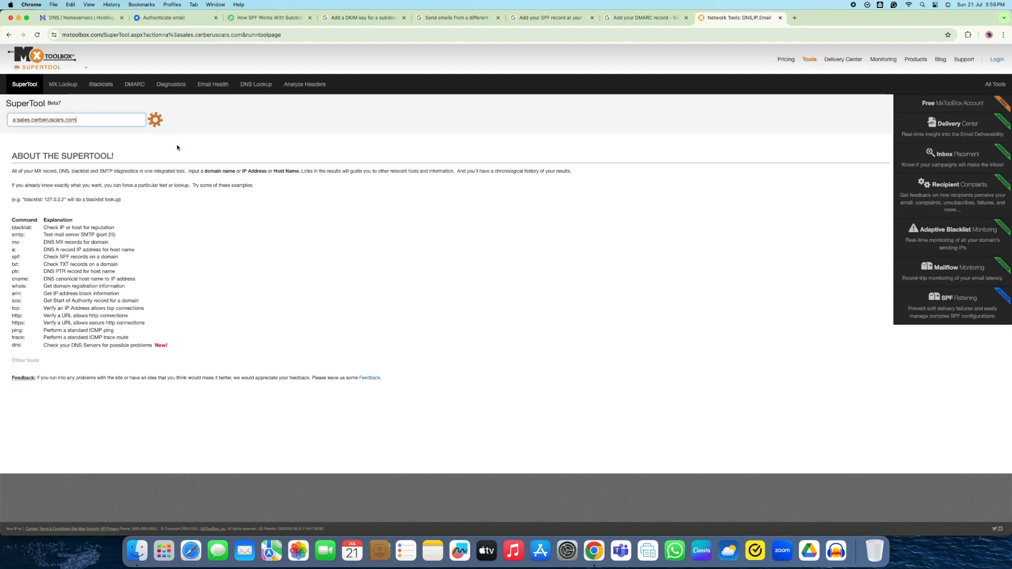
pyautogui.tripleClick(122, 227)
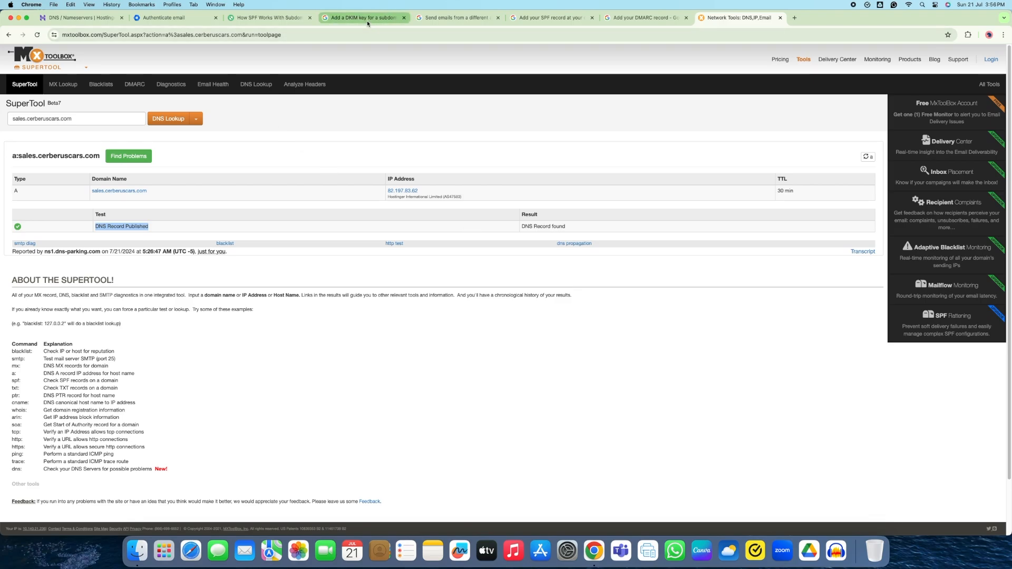
pyautogui.click(443, 19)
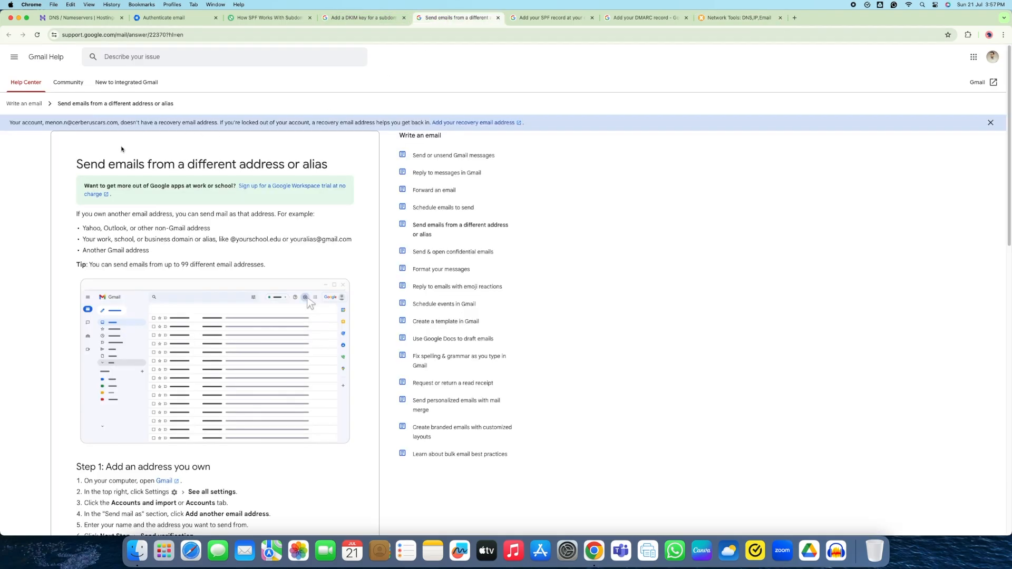
# Open the cerberuscars.com Gmail inbox in a new tab and display its Quick settings panel
pyautogui.moveTo(77, 163); pyautogui.dragTo(340, 161)
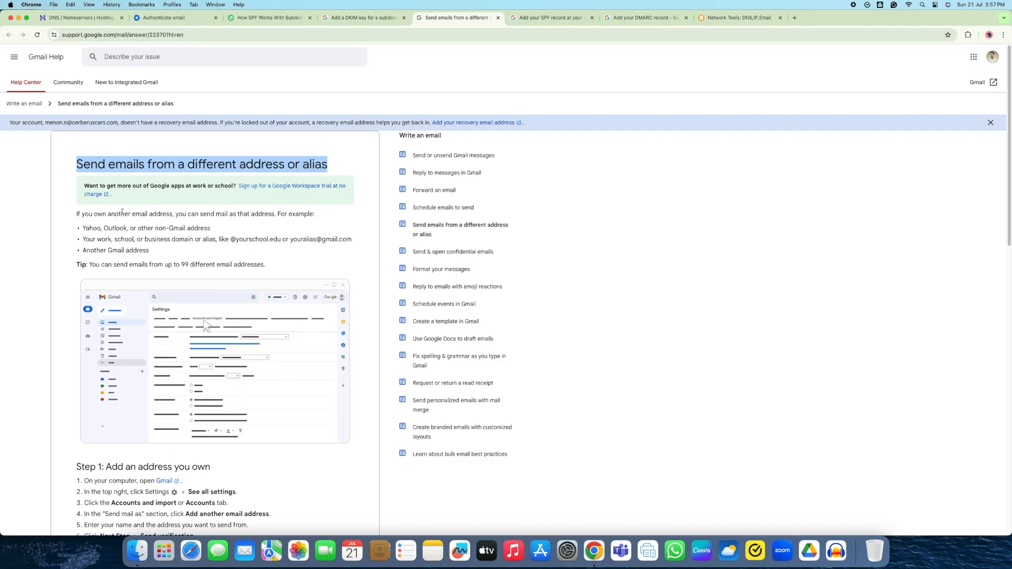
pyautogui.click(794, 18)
pyautogui.click(938, 58)
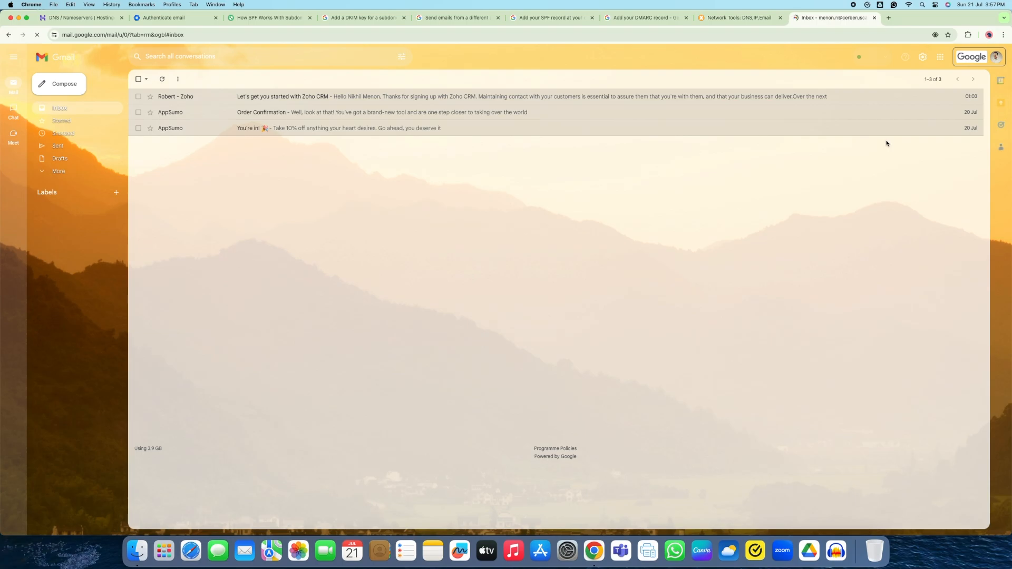
pyautogui.click(925, 59)
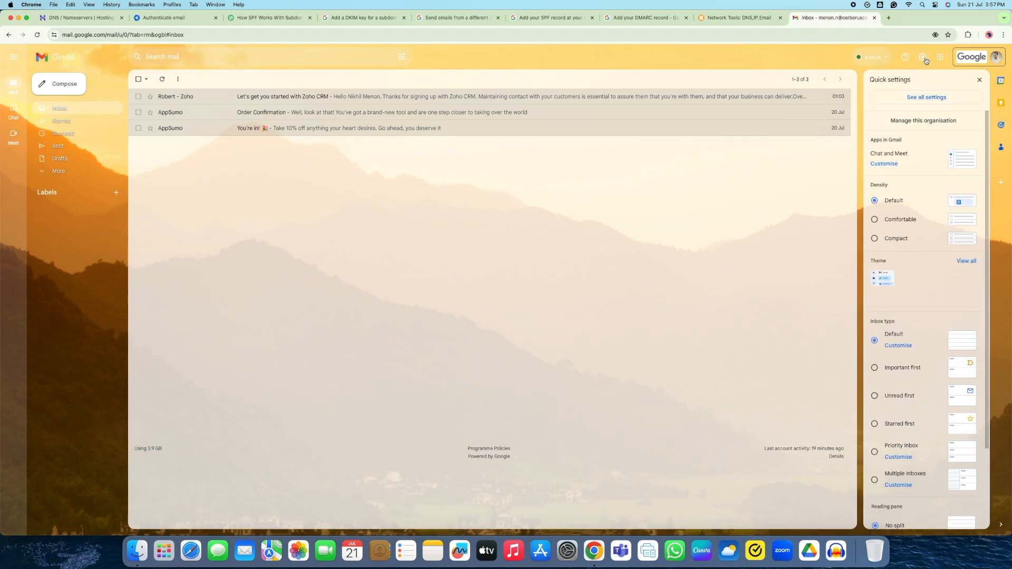
# In Gmail's Accounts settings, add the user's sales.cerberuscars.com address as a send-as alias
pyautogui.click(925, 98)
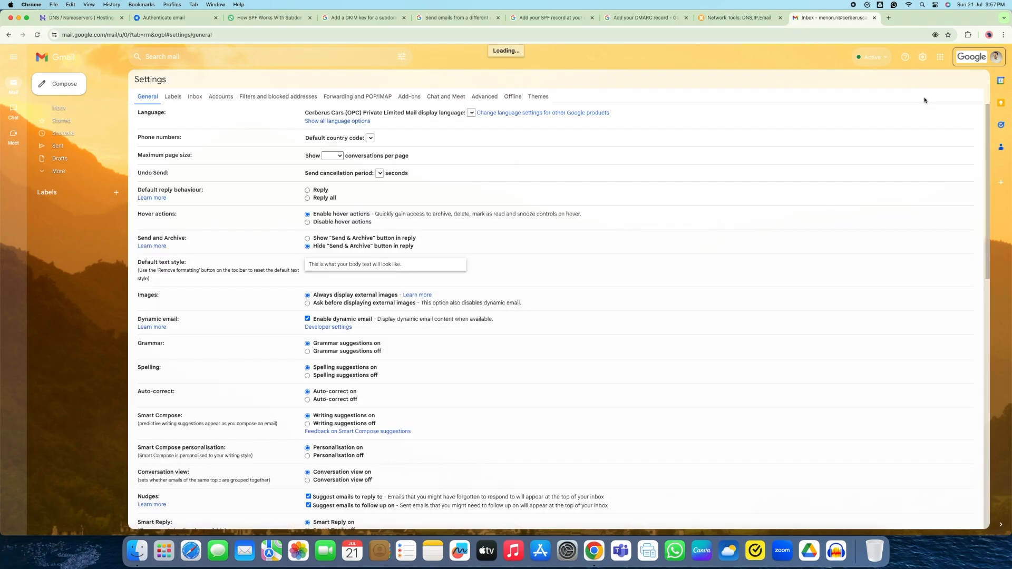
pyautogui.click(214, 102)
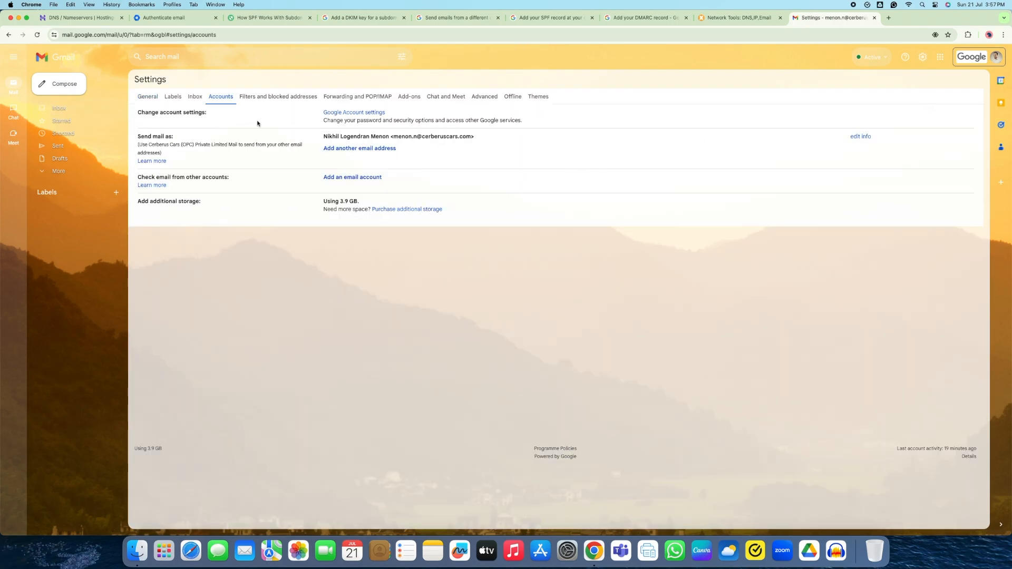
pyautogui.click(378, 149)
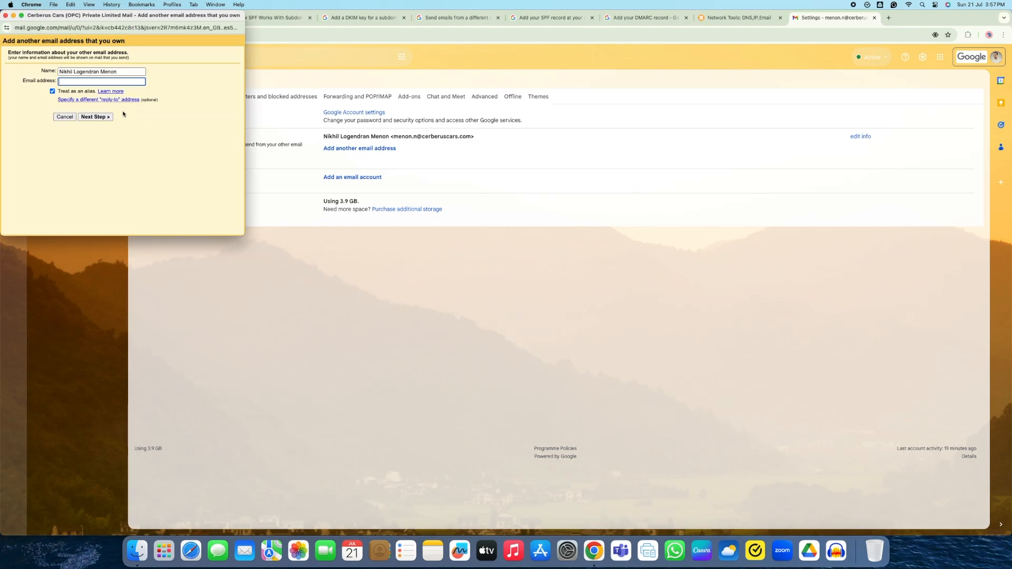
pyautogui.click(91, 117)
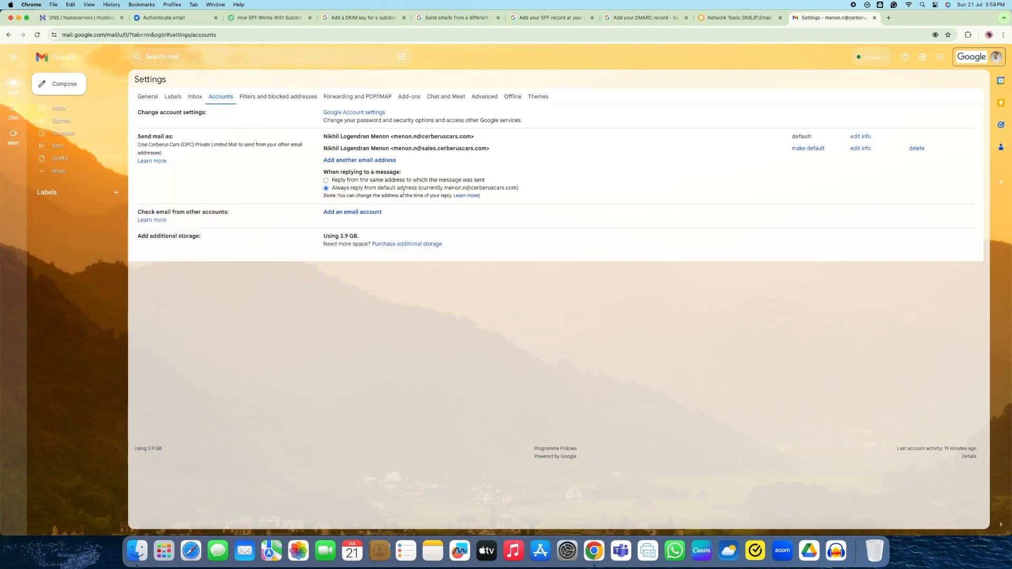
# Set replies to come from the receiving address and make the sales-subdomain address the default sender
pyautogui.click(326, 181)
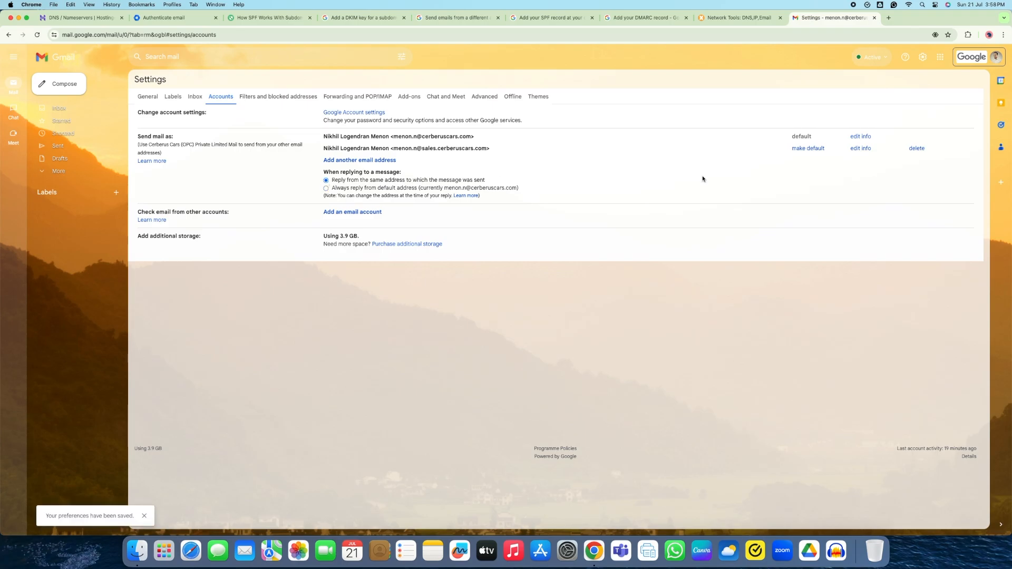
pyautogui.click(809, 148)
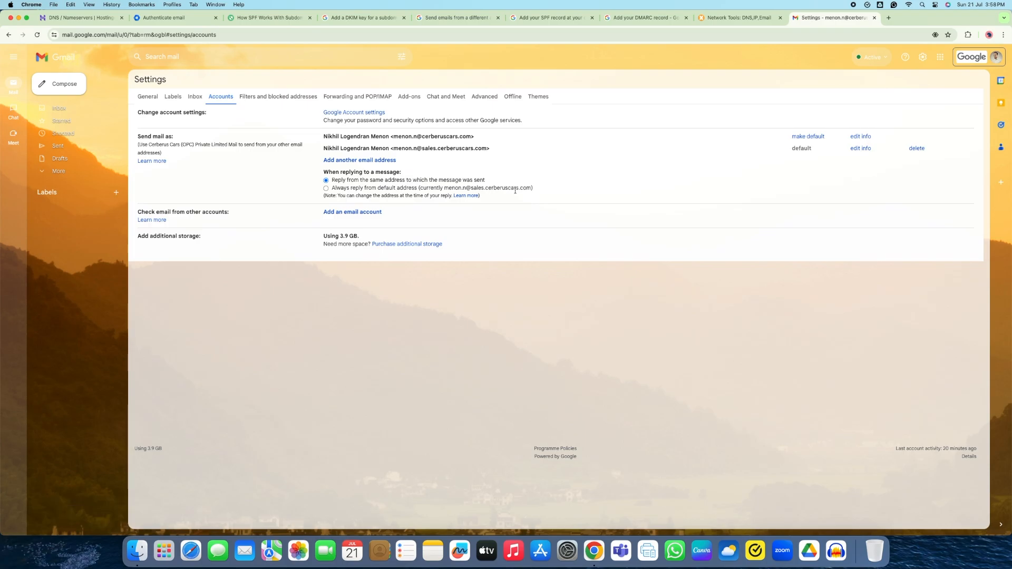
pyautogui.click(64, 108)
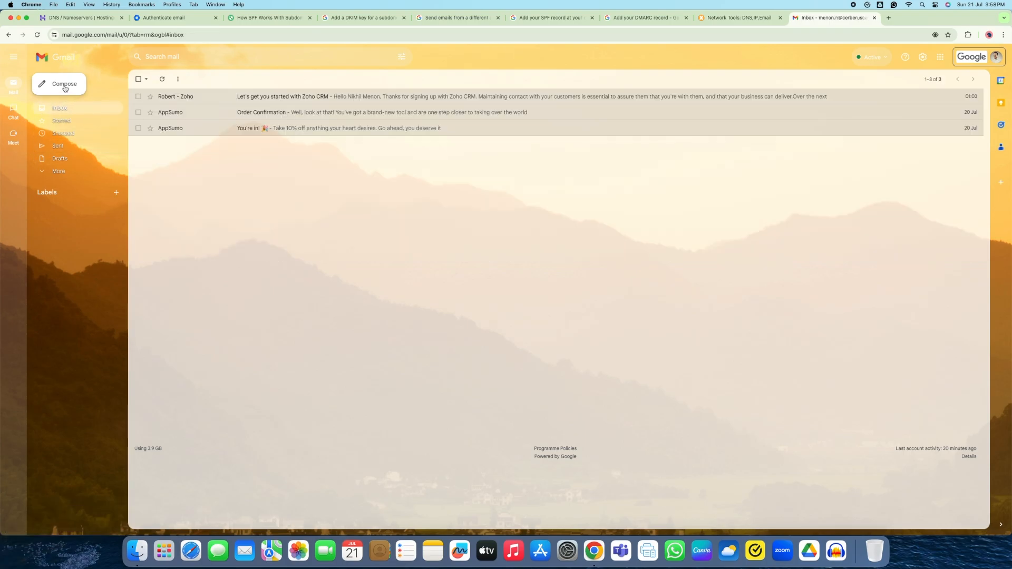
# Compose and send a test email with the subject 'Test'
pyautogui.click(64, 86)
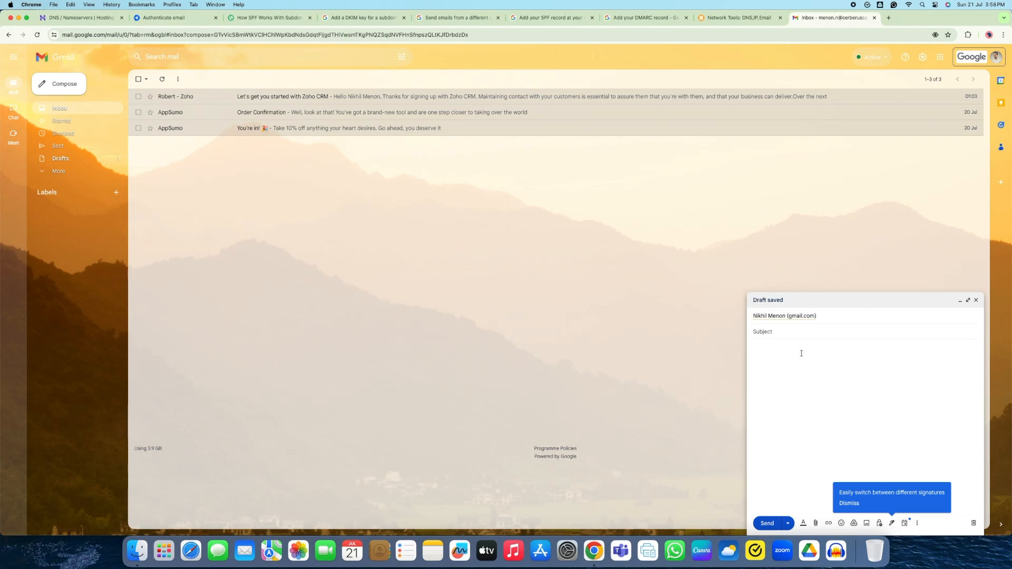
pyautogui.write('Test')
pyautogui.click(764, 348)
pyautogui.click(767, 524)
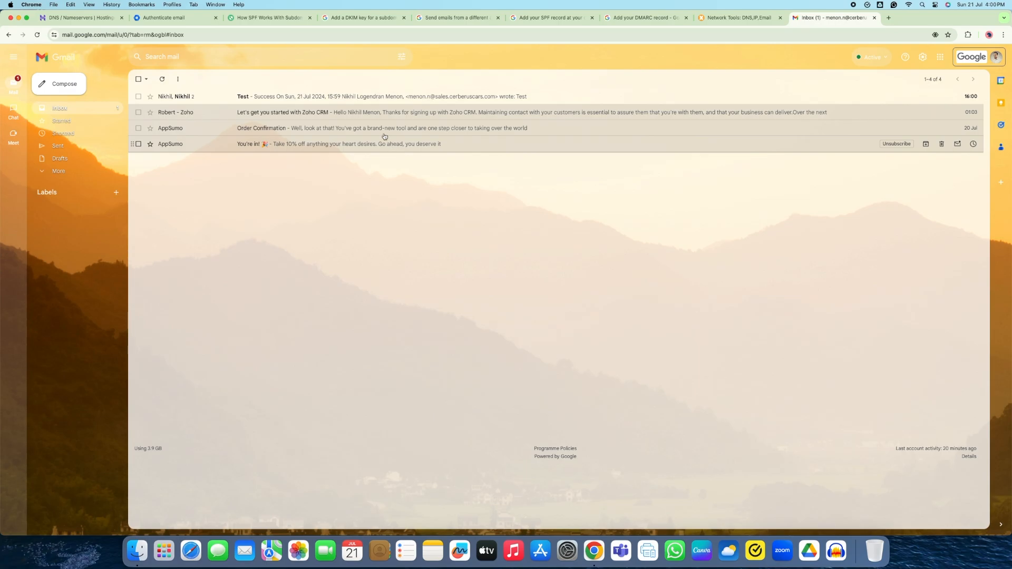
# Open the Test conversation and check the 'Success' reply, then return to the inbox
pyautogui.click(364, 101)
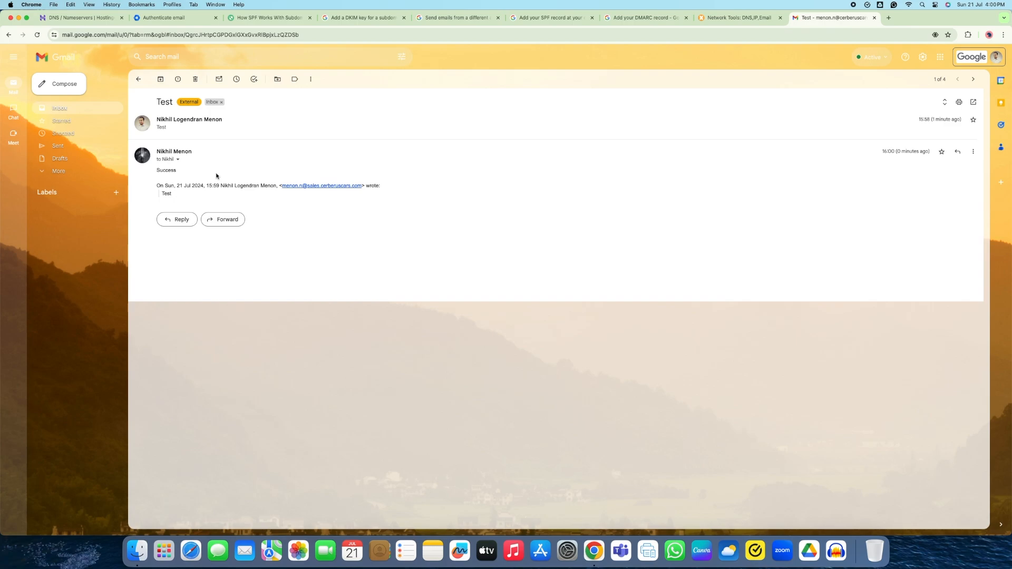
pyautogui.moveTo(157, 170); pyautogui.dragTo(179, 170)
pyautogui.click(139, 79)
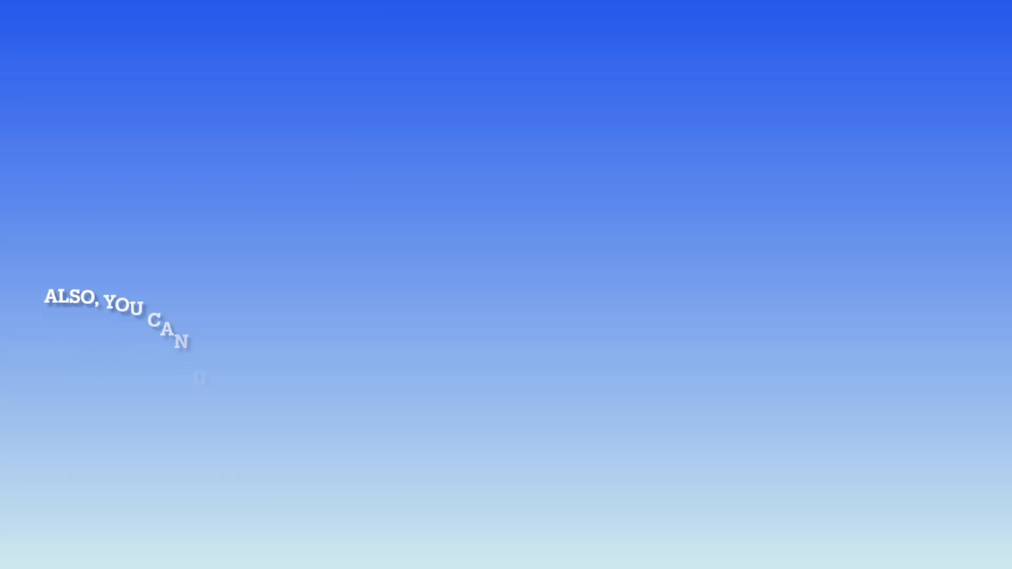